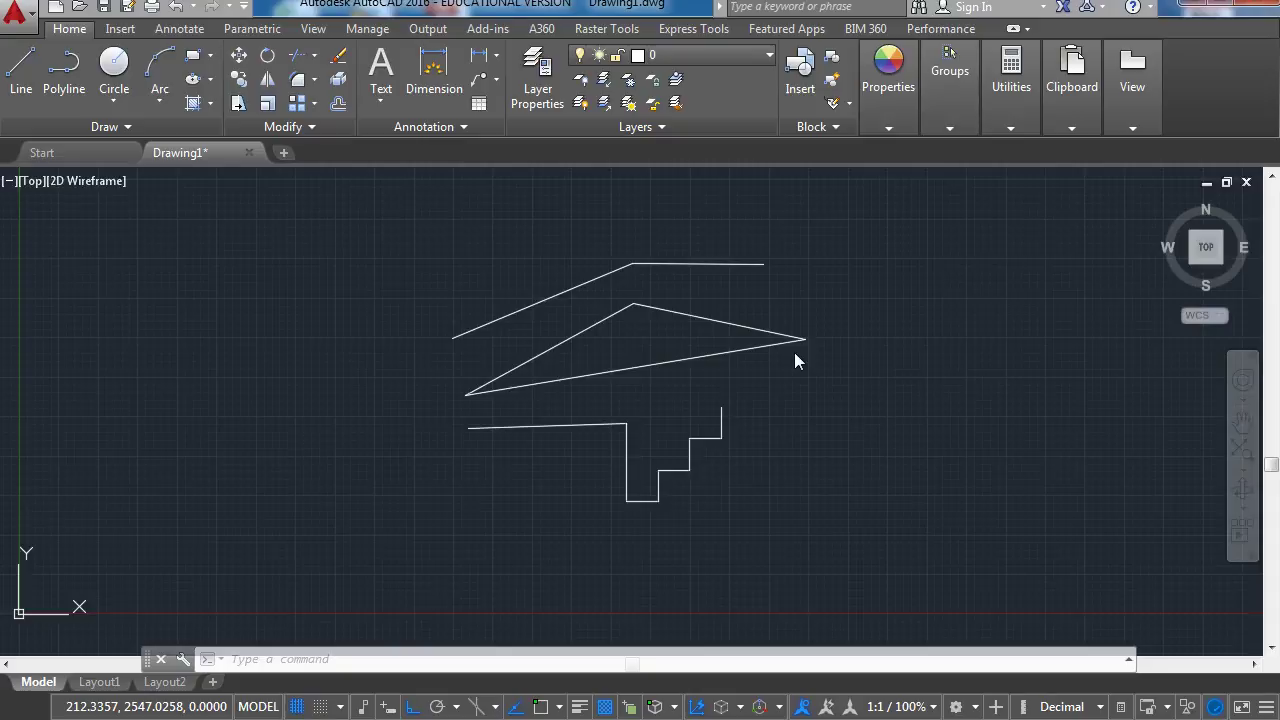
Review the object snap settings and the list of one-time snap overrides, closing each without changes.
left_click(558, 386)
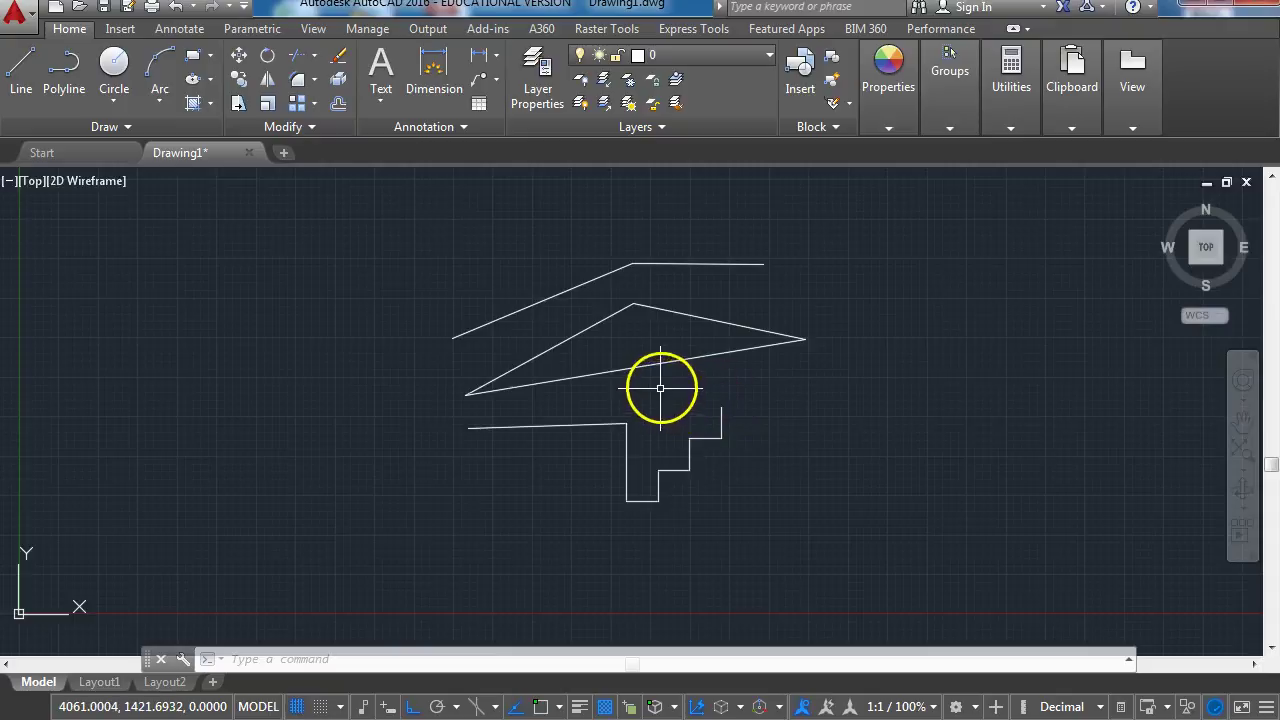
type("os")
key("Return")
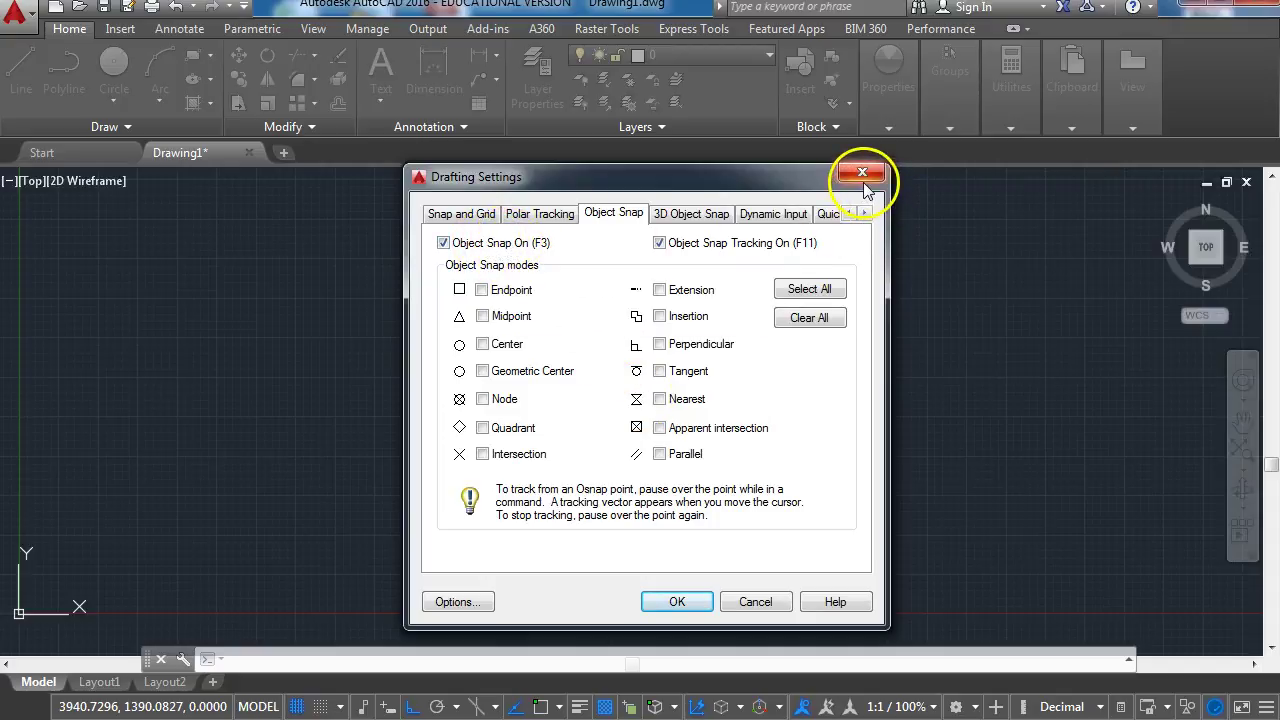
left_click(862, 176)
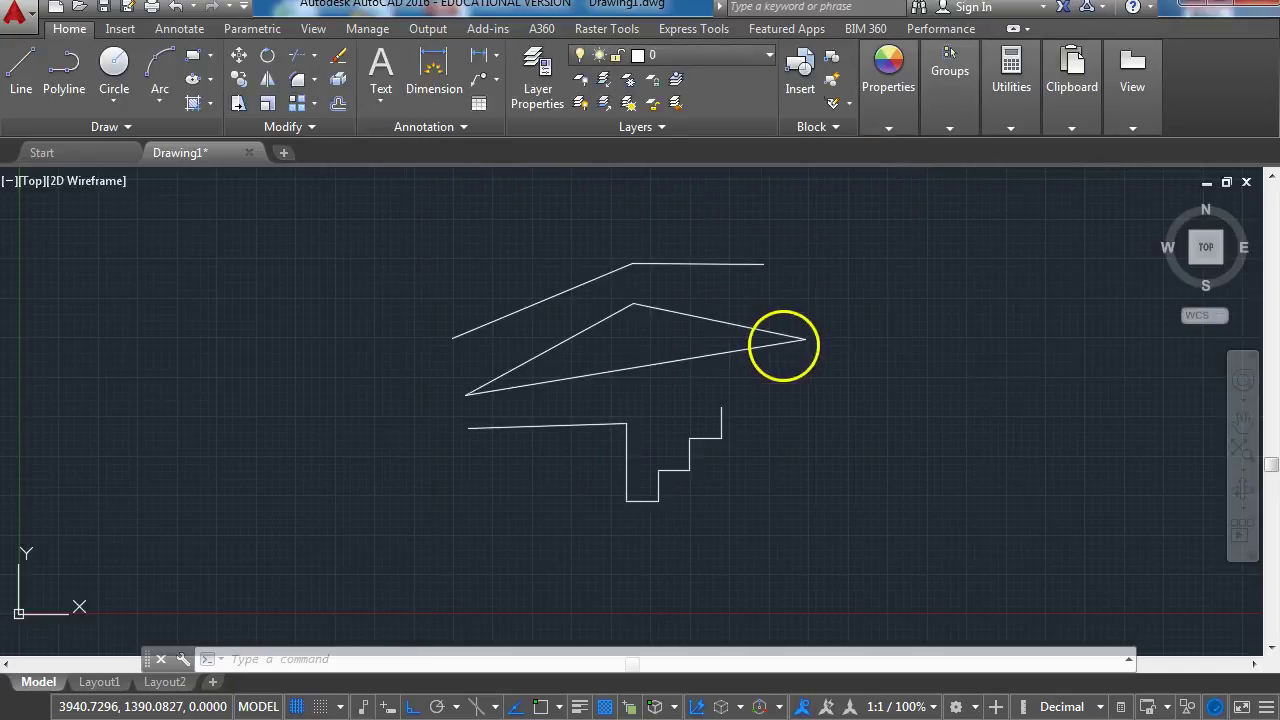
key("Return")
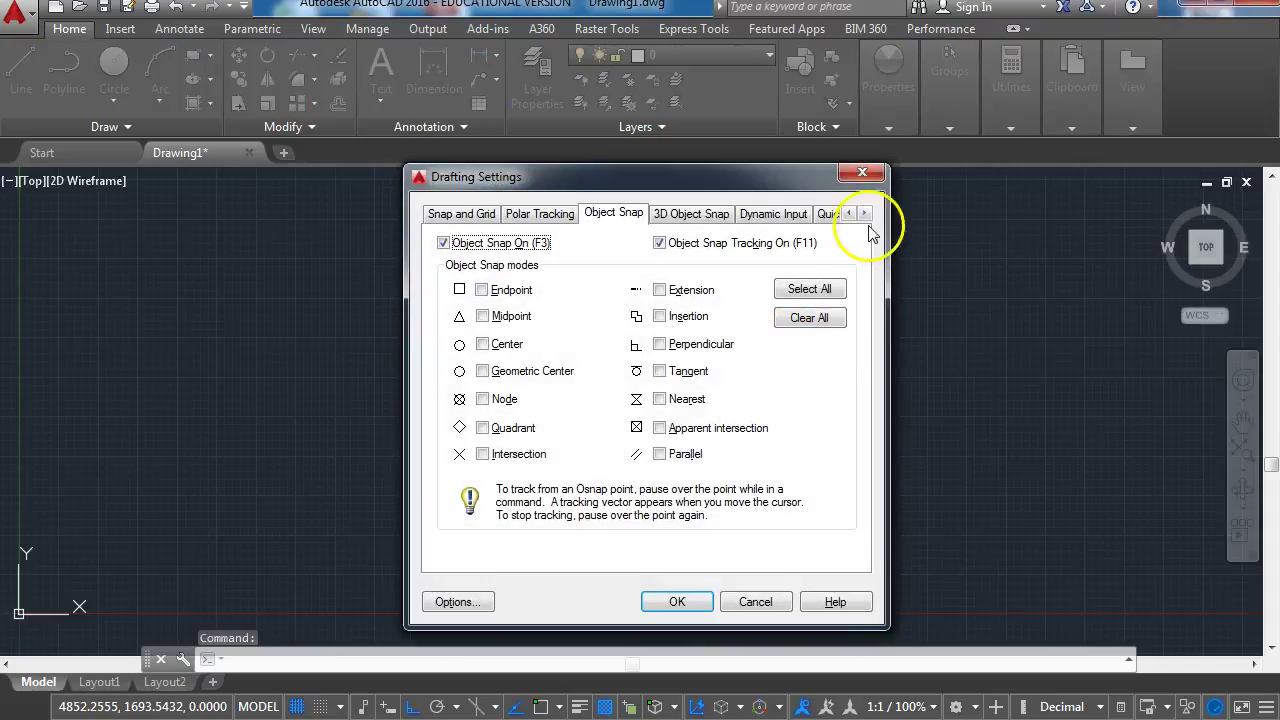
left_click(866, 177)
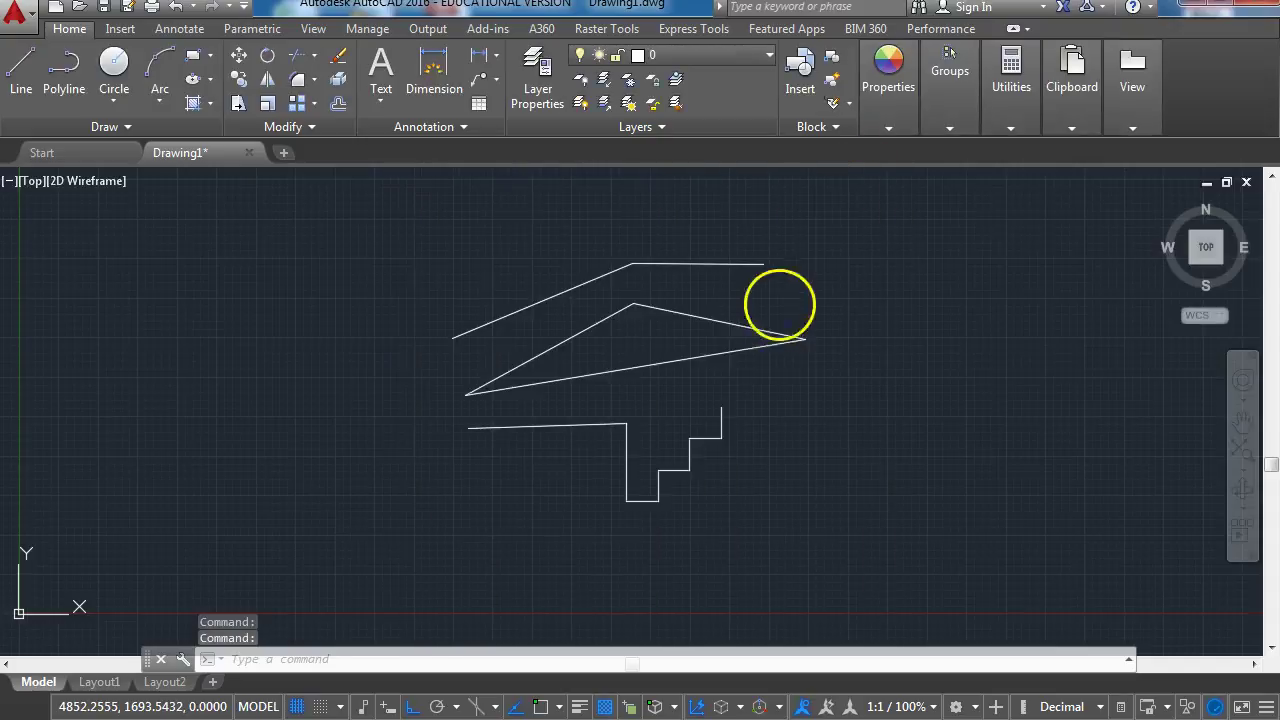
right_click(784, 401, "shift")
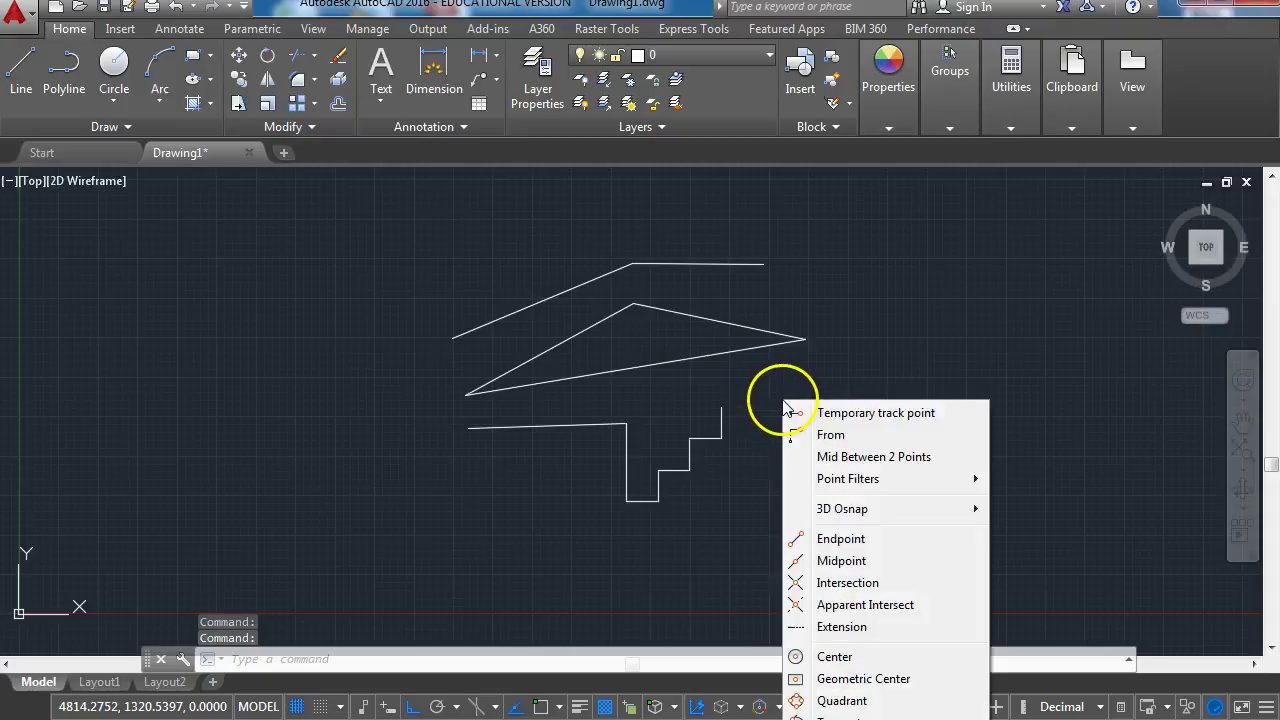
left_click(761, 182)
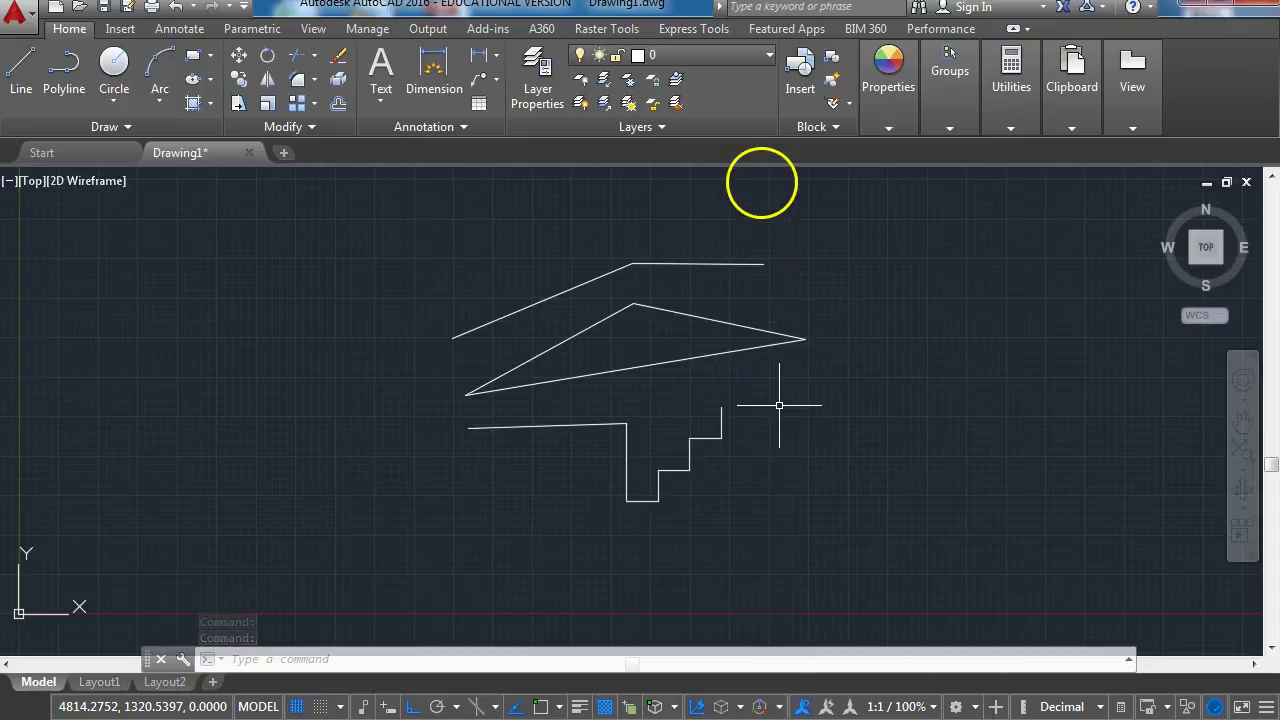
Enable all object snap modes except Nearest in the drafting settings.
right_click(762, 183, "shift")
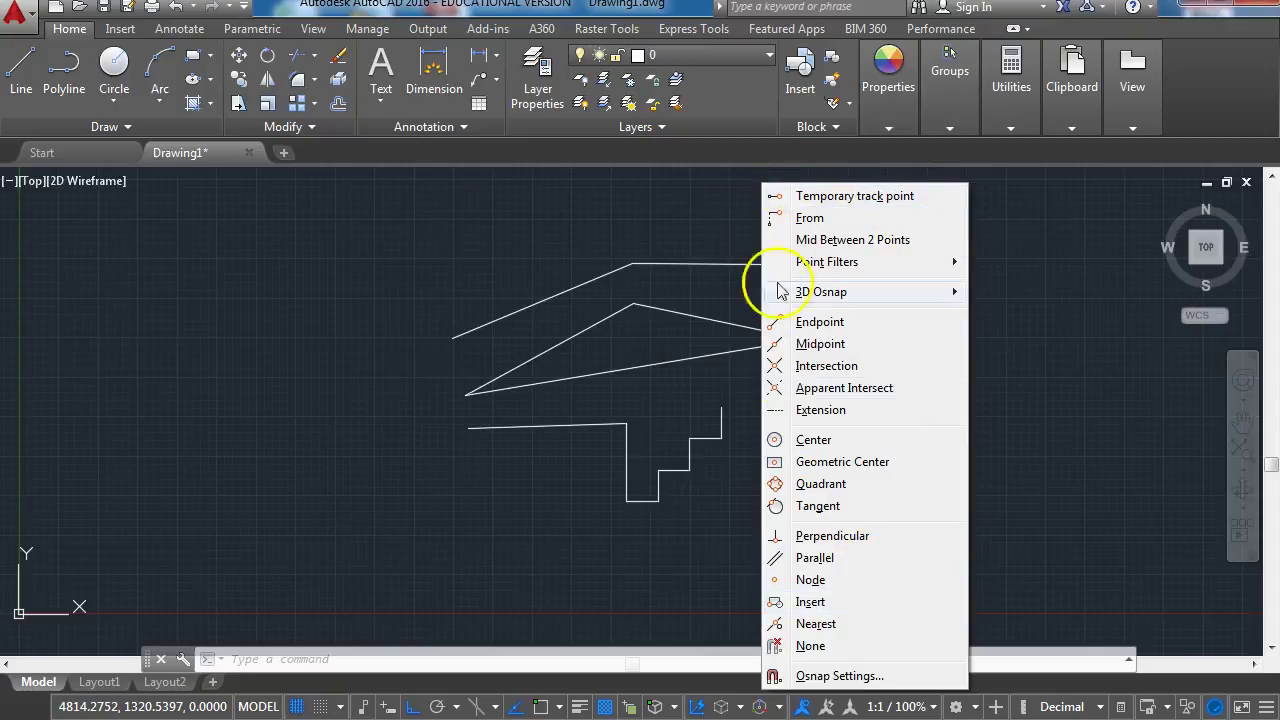
left_click(843, 678)
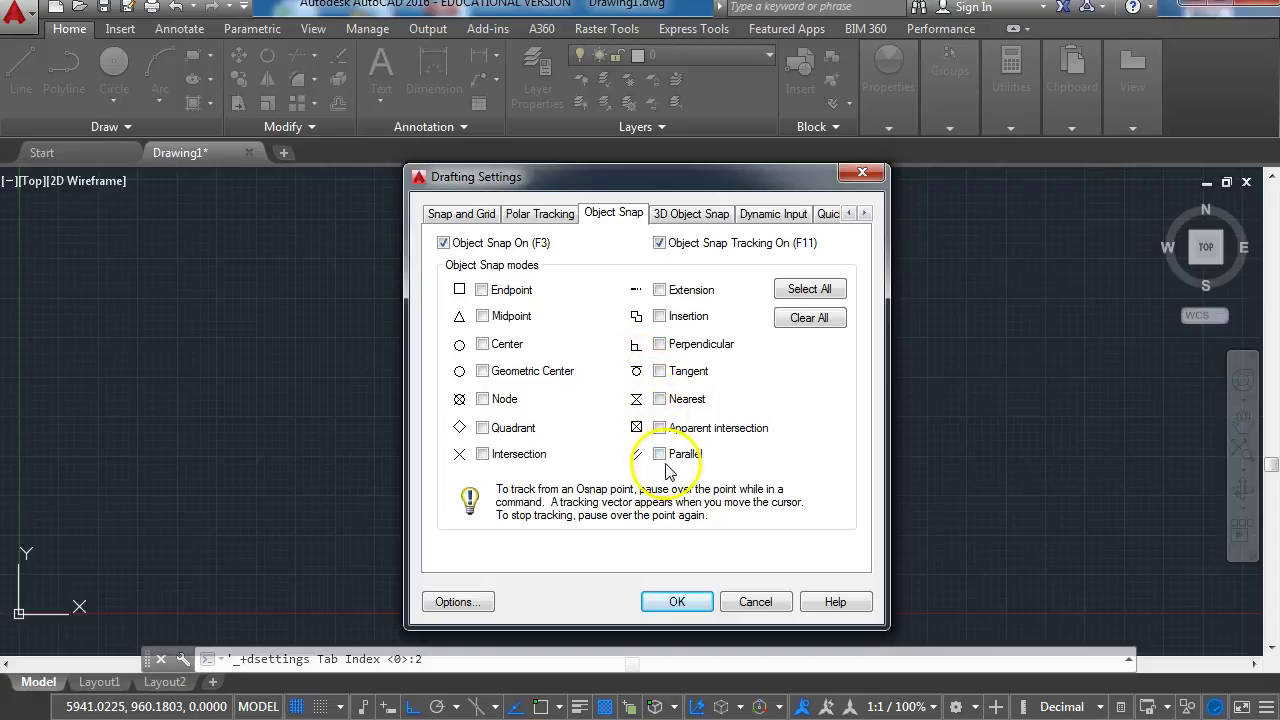
left_click(818, 290)
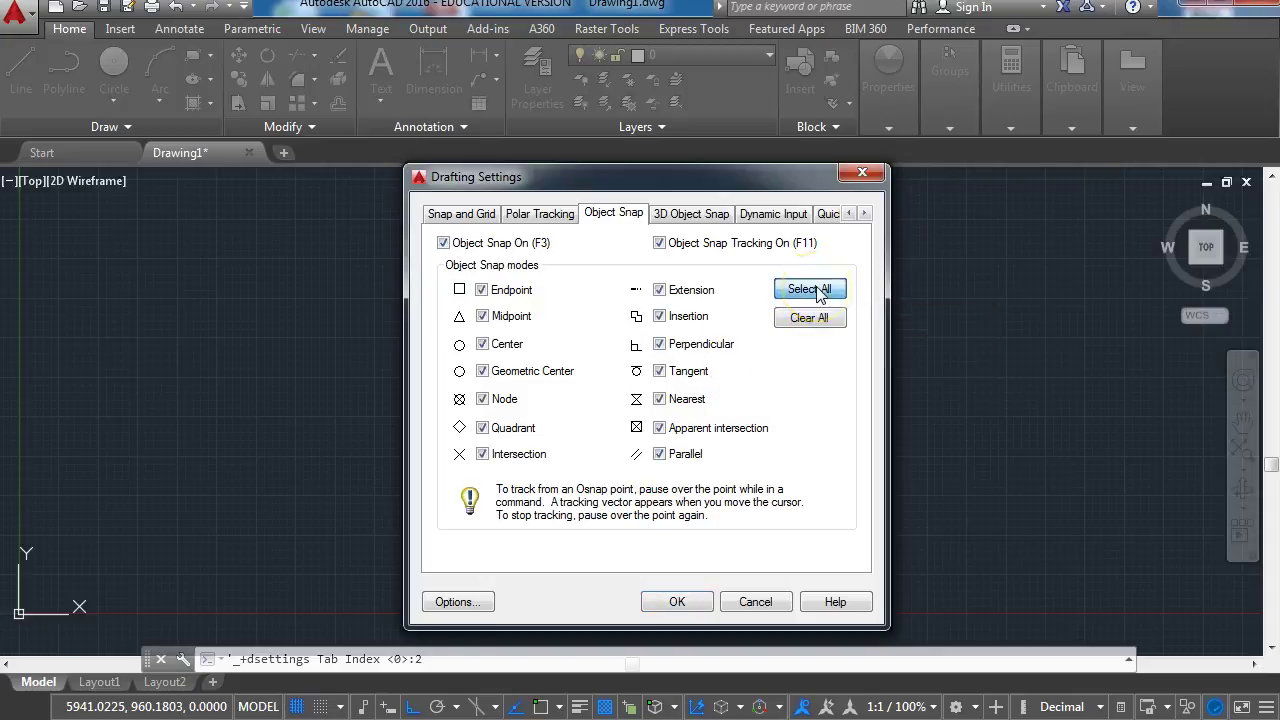
left_click(660, 399)
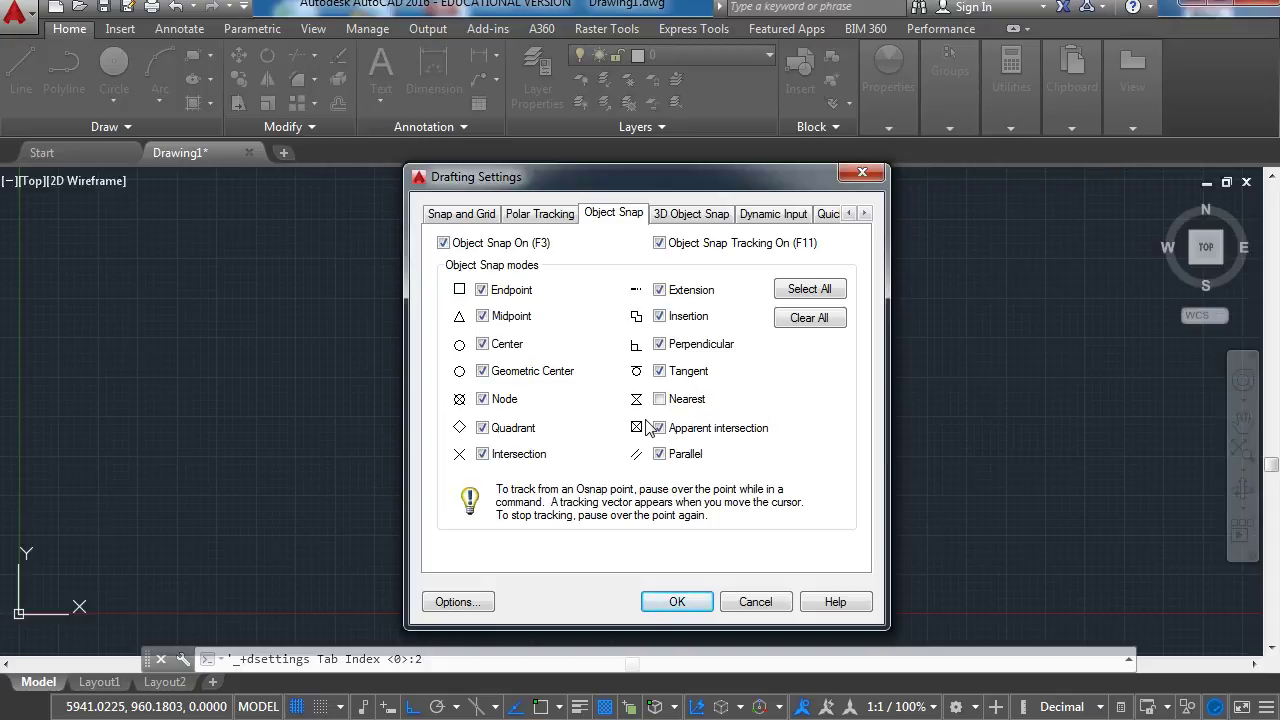
left_click(702, 601)
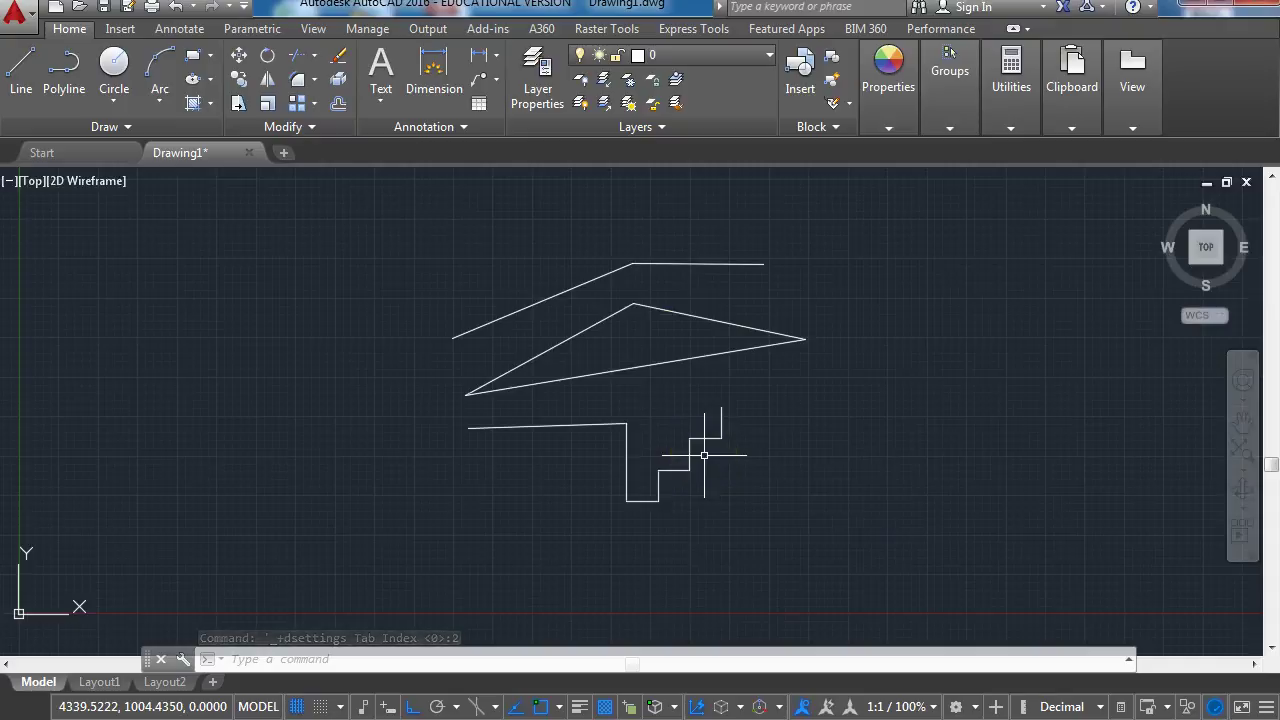
With Ortho off, draw one diagonal line from below right of the shapes, across them, to a point above their left end.
type("l")
key("Return")
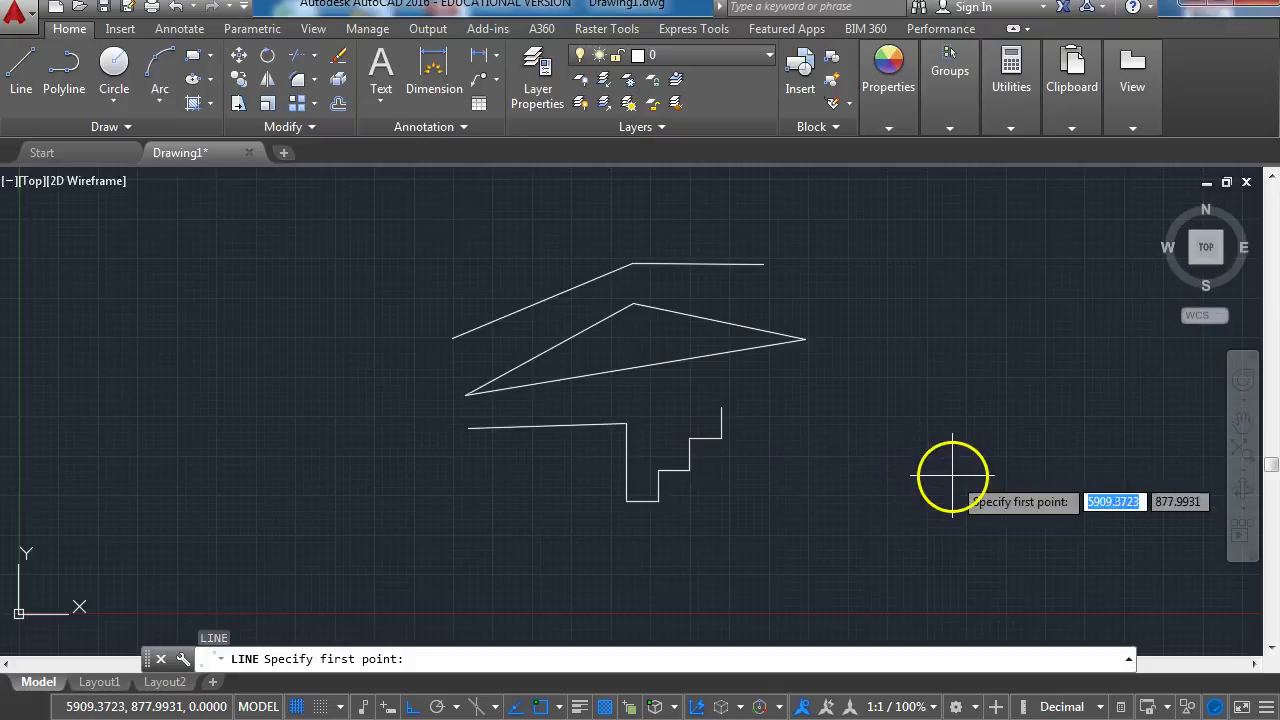
left_click(952, 476)
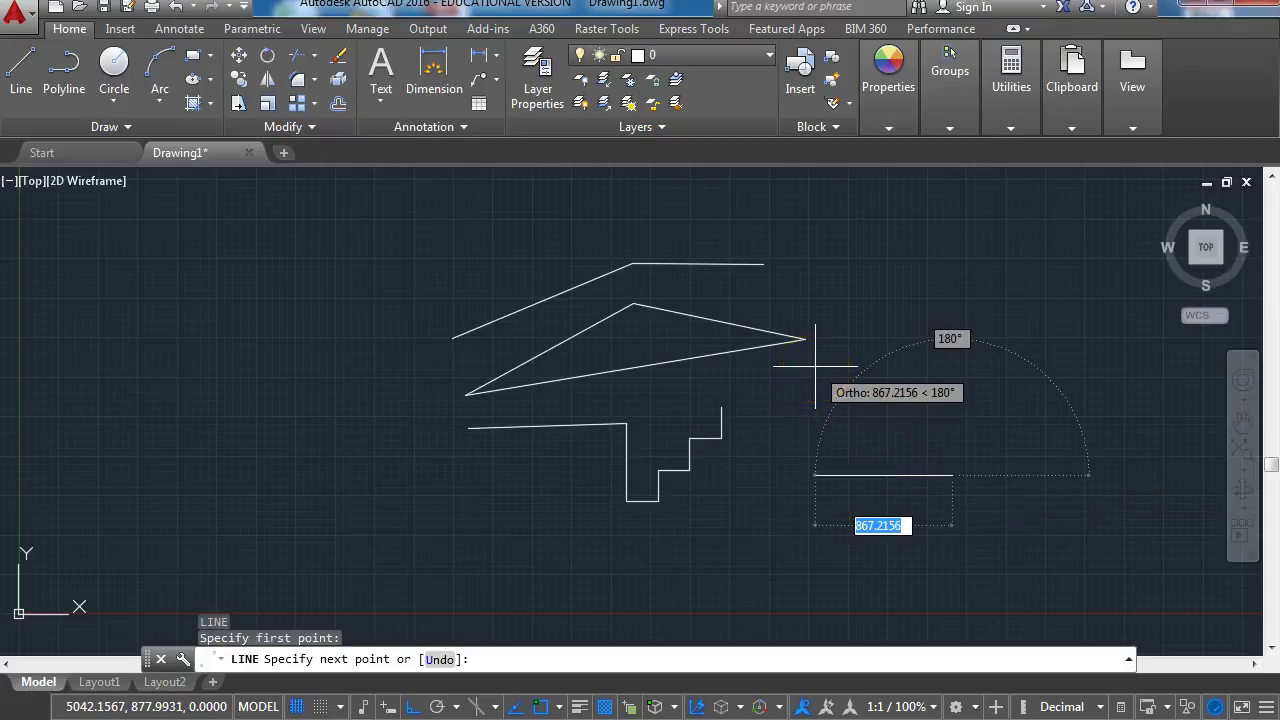
key("F8")
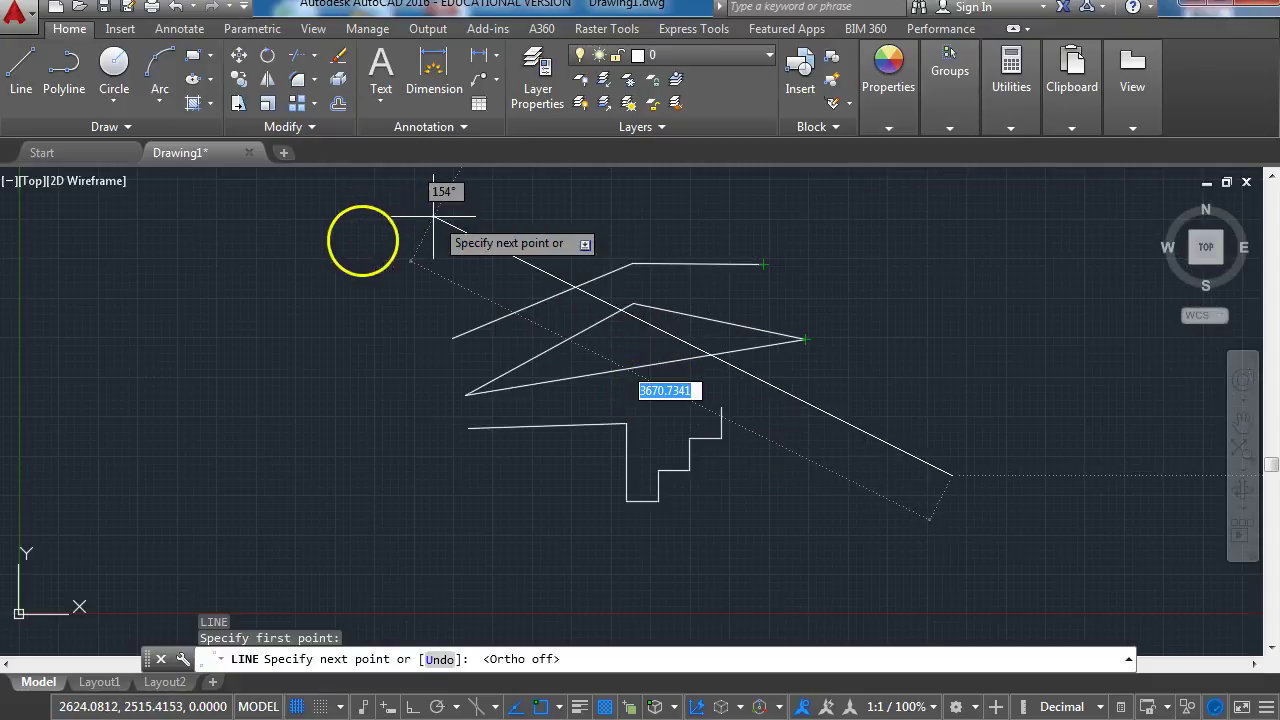
left_click(350, 241)
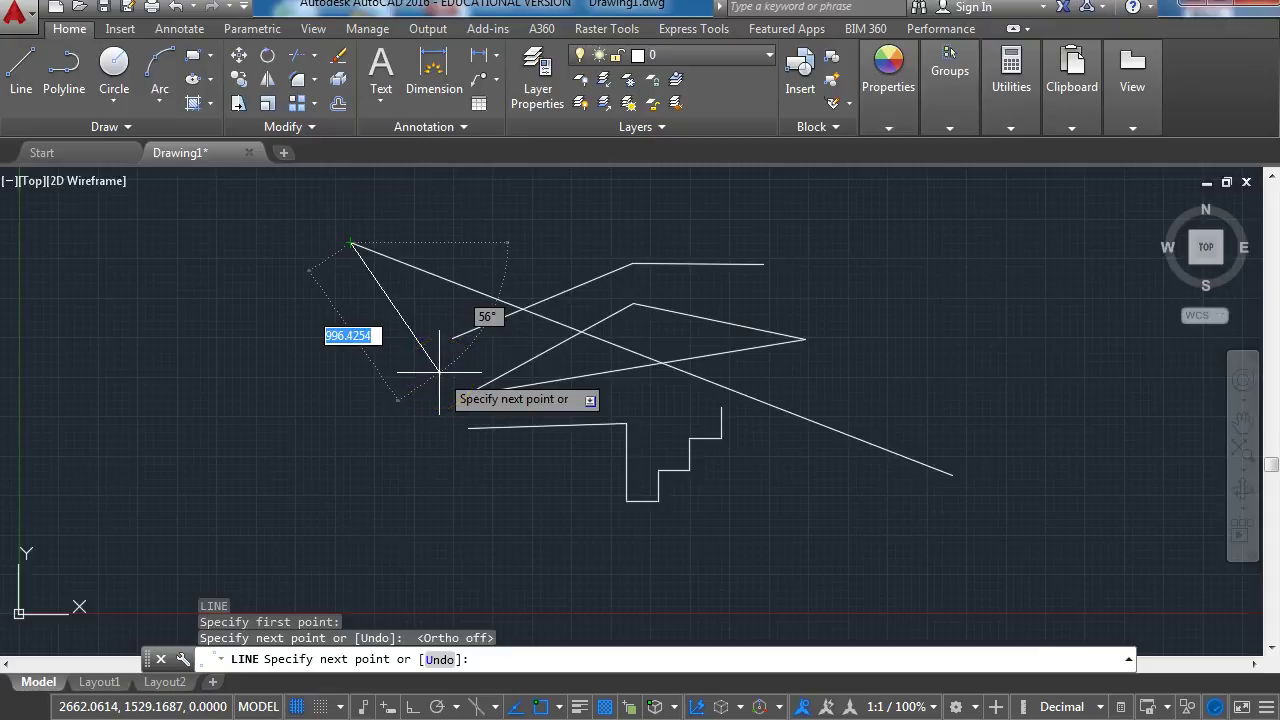
key("Return")
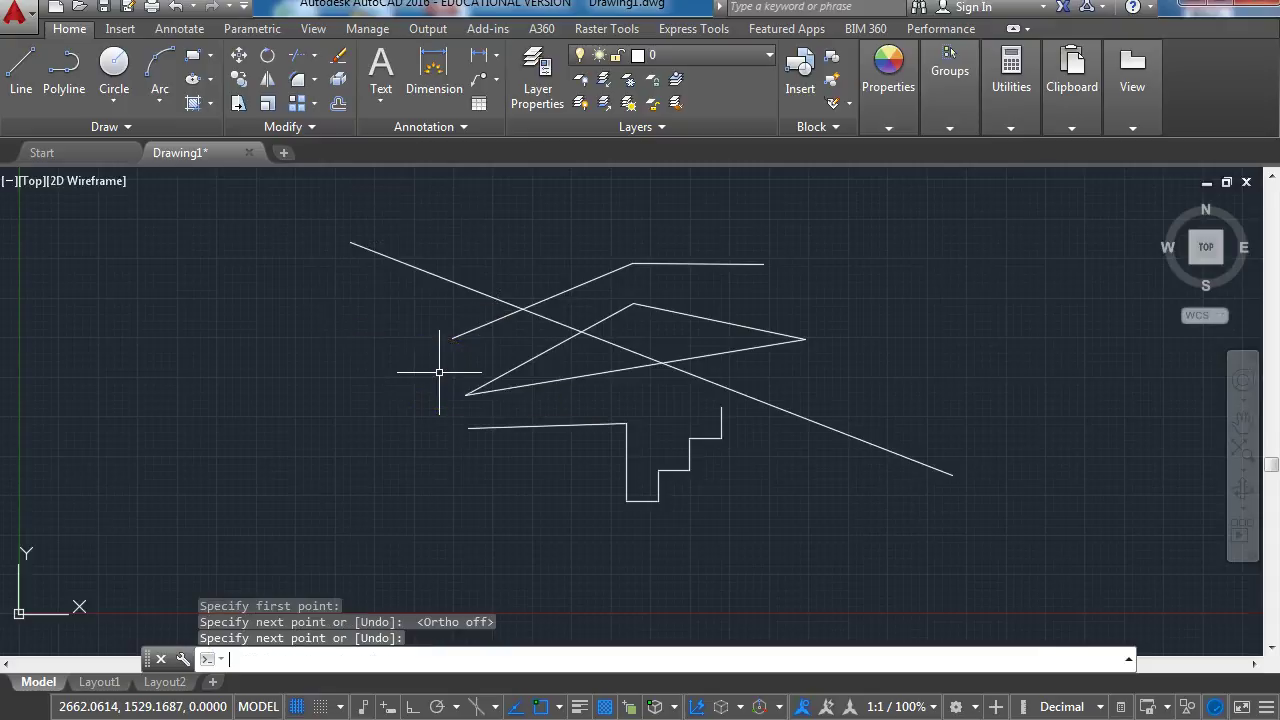
Draw two connected lines from below left of the shapes to the diagonal's crossing with the upper polyline, ending at the triangle's apex.
key("Return")
left_click(295, 489)
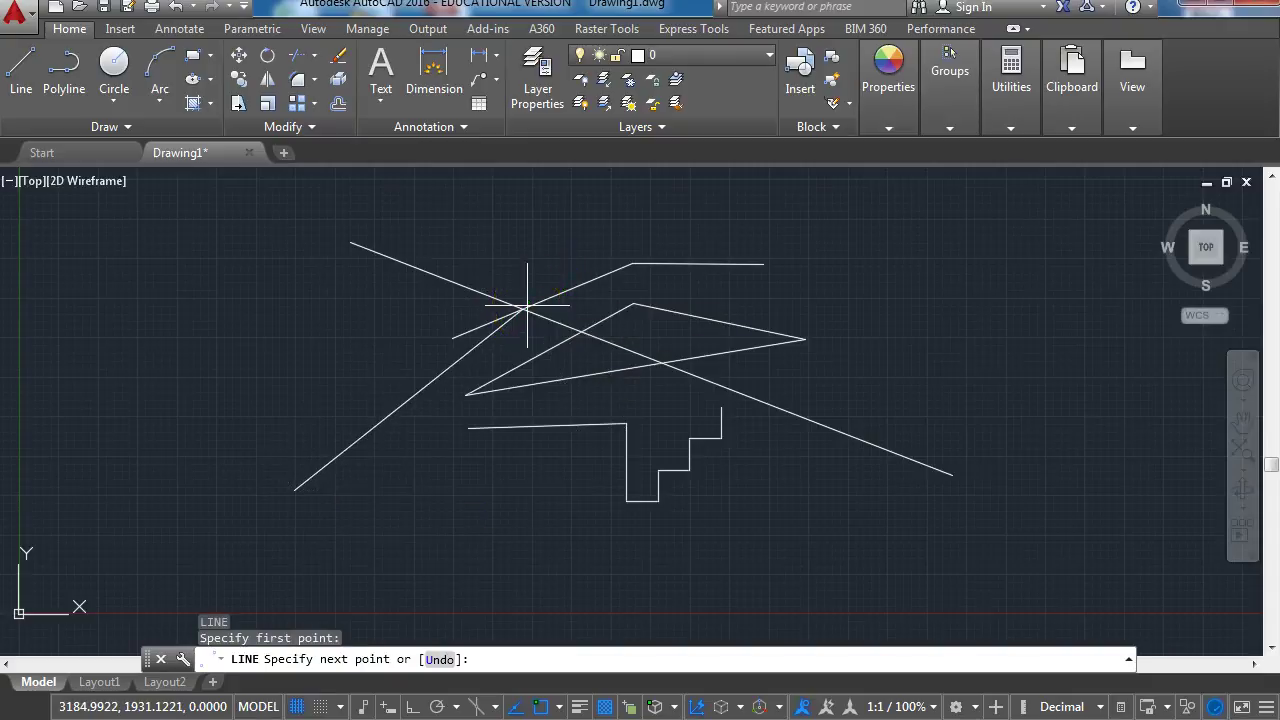
left_click(522, 309)
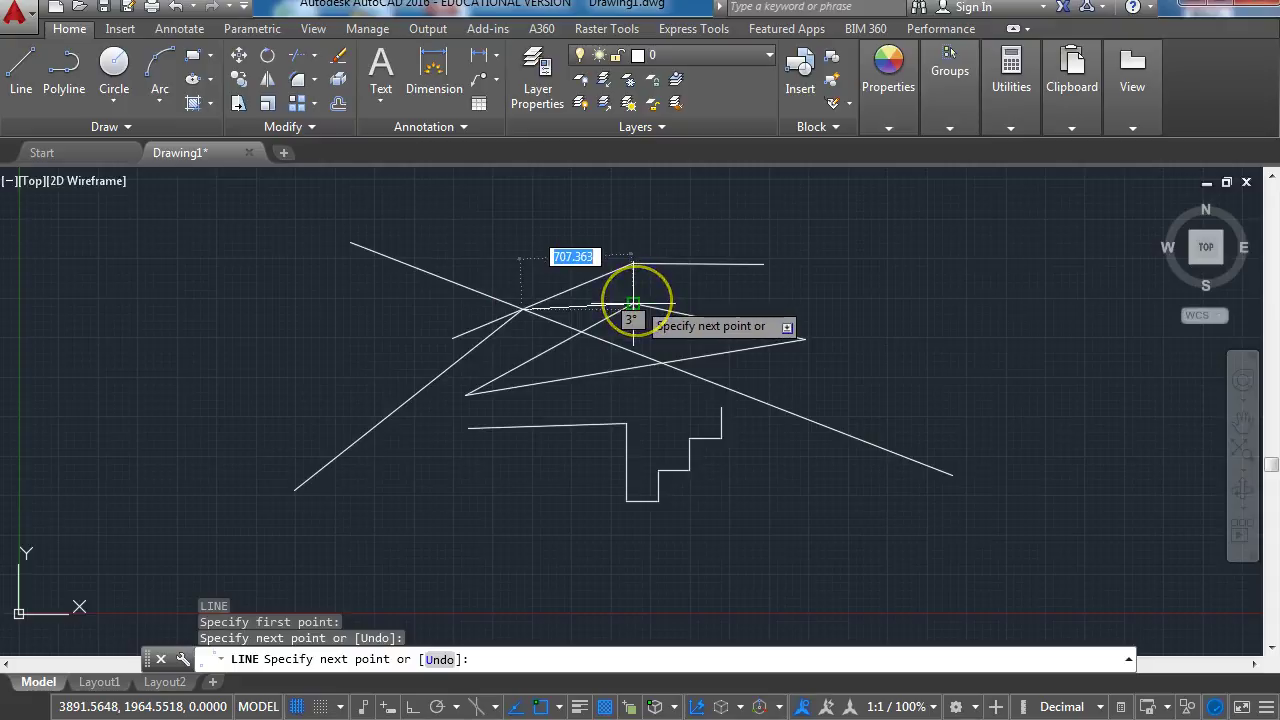
left_click(633, 264)
key("Escape")
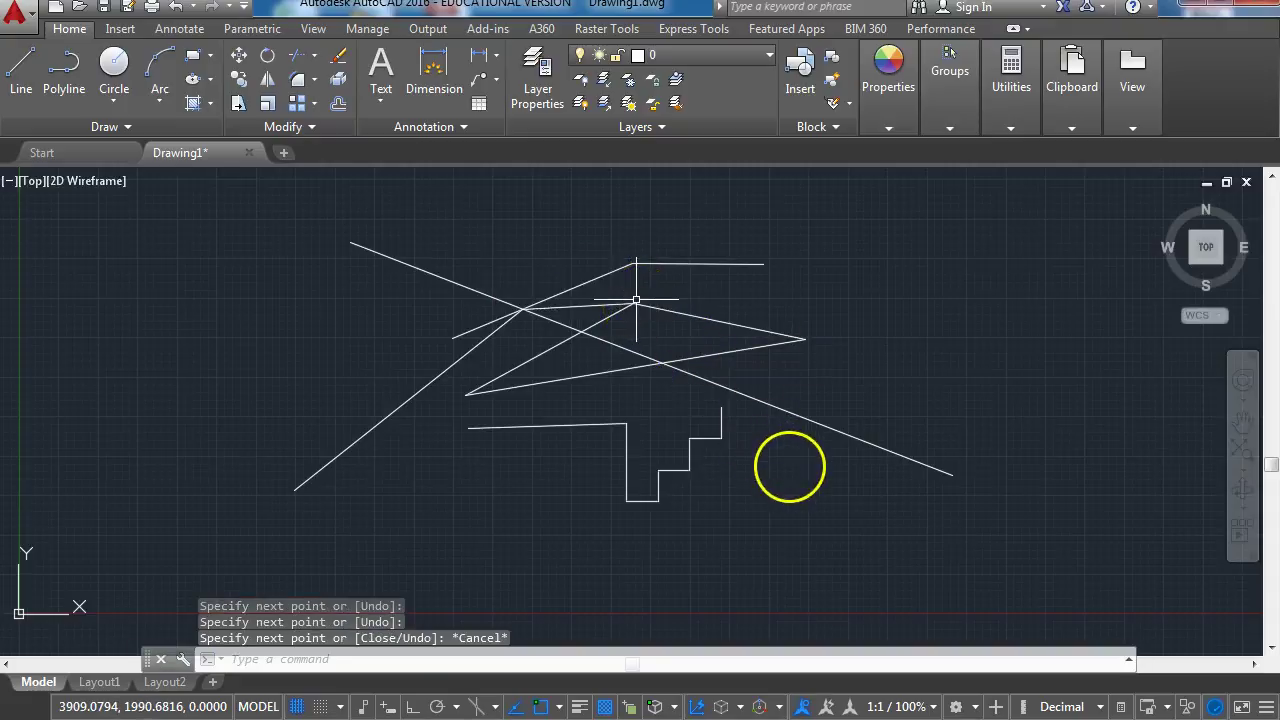
Draw a horizontal rectangle in the empty area to the right of the line shapes.
mouse_move(791, 457)
middle_mouse_down()
mouse_move(654, 431)
mouse_move(480, 449)
mouse_move(294, 537)
mouse_move(280, 562)
middle_mouse_up()
type("rec")
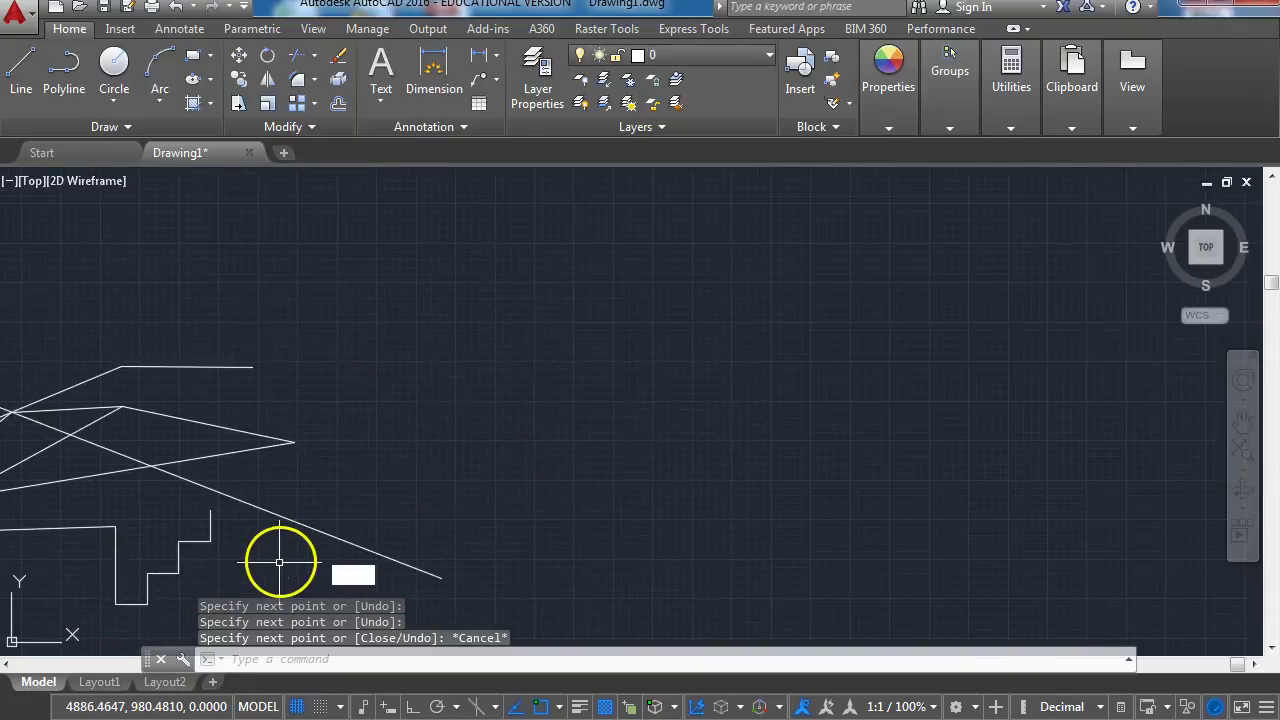
key("Return")
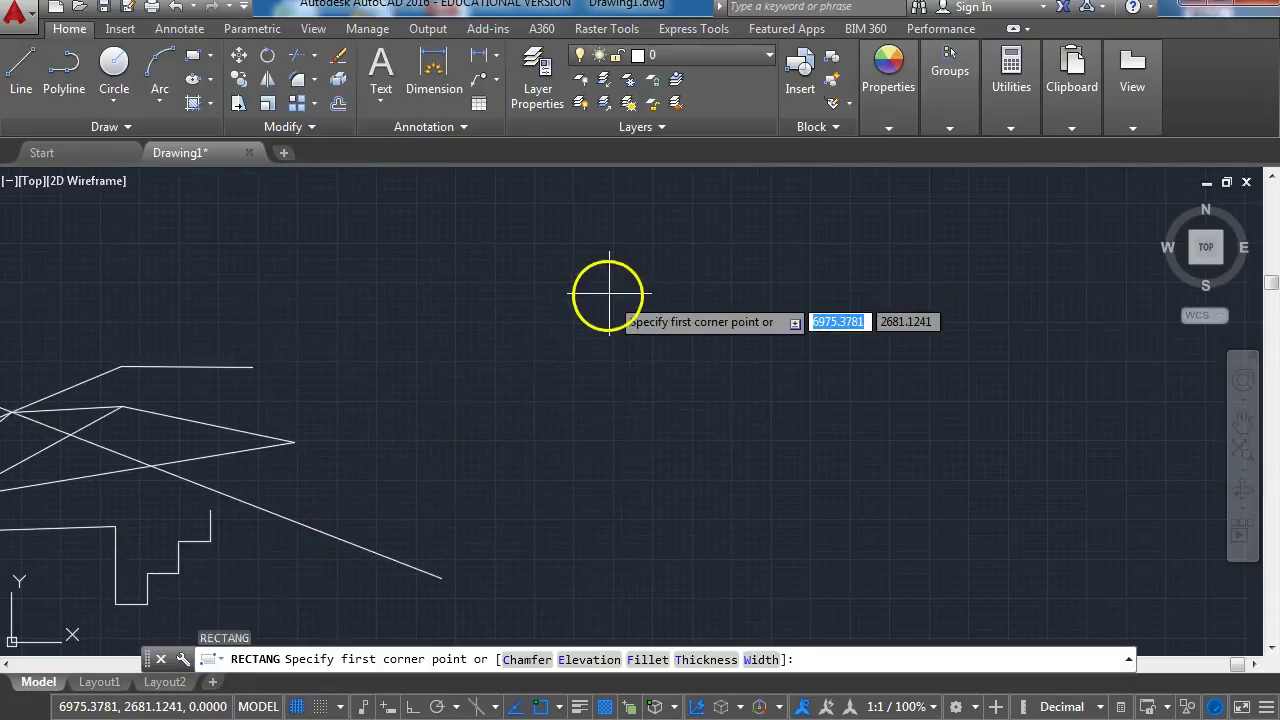
left_click(768, 363)
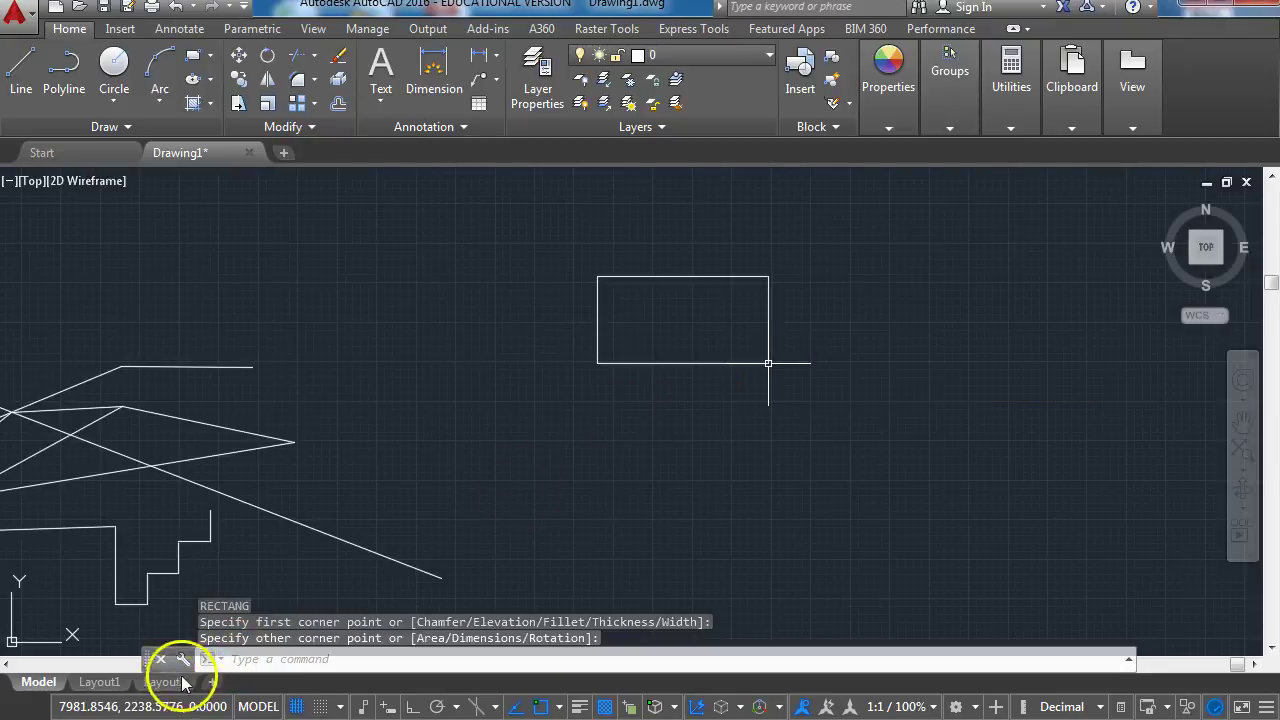
Move the second small square by its lower-left corner onto the upper-left corner of the leftmost small square.
scroll(529, 573, "down", 1)
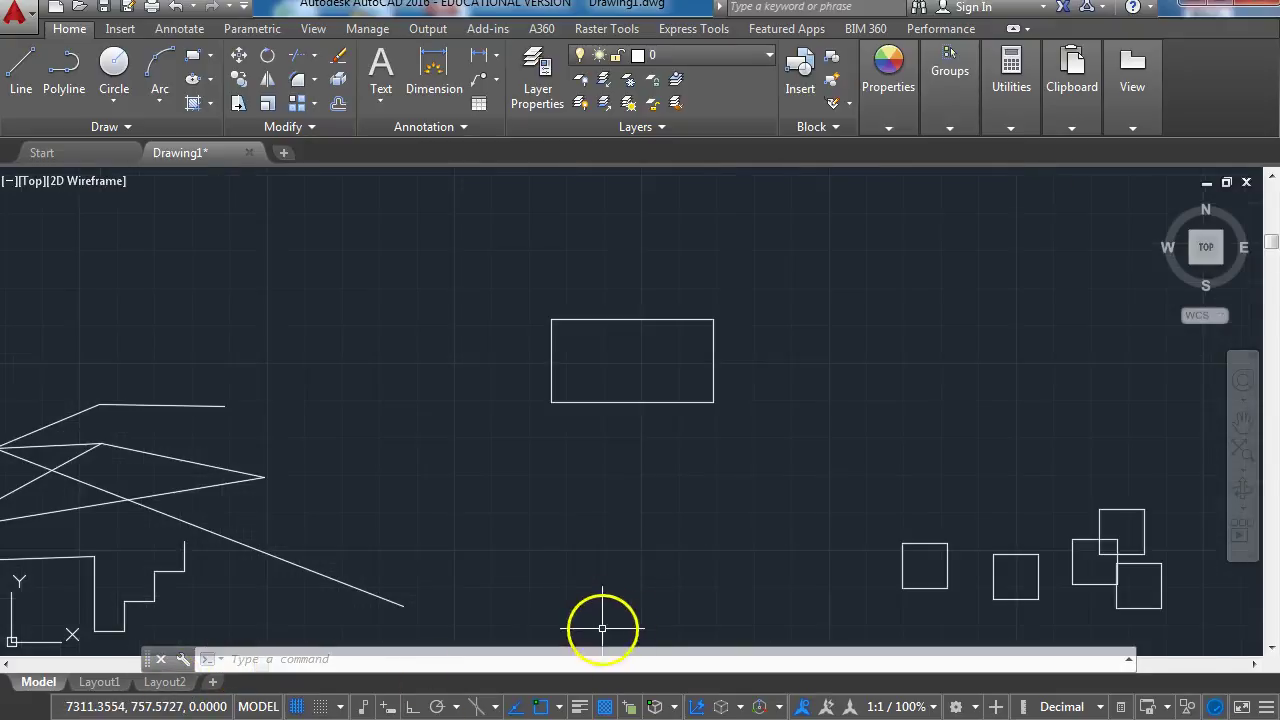
mouse_move(1048, 585)
middle_mouse_down()
mouse_move(937, 531)
mouse_move(728, 503)
mouse_move(582, 529)
middle_mouse_up()
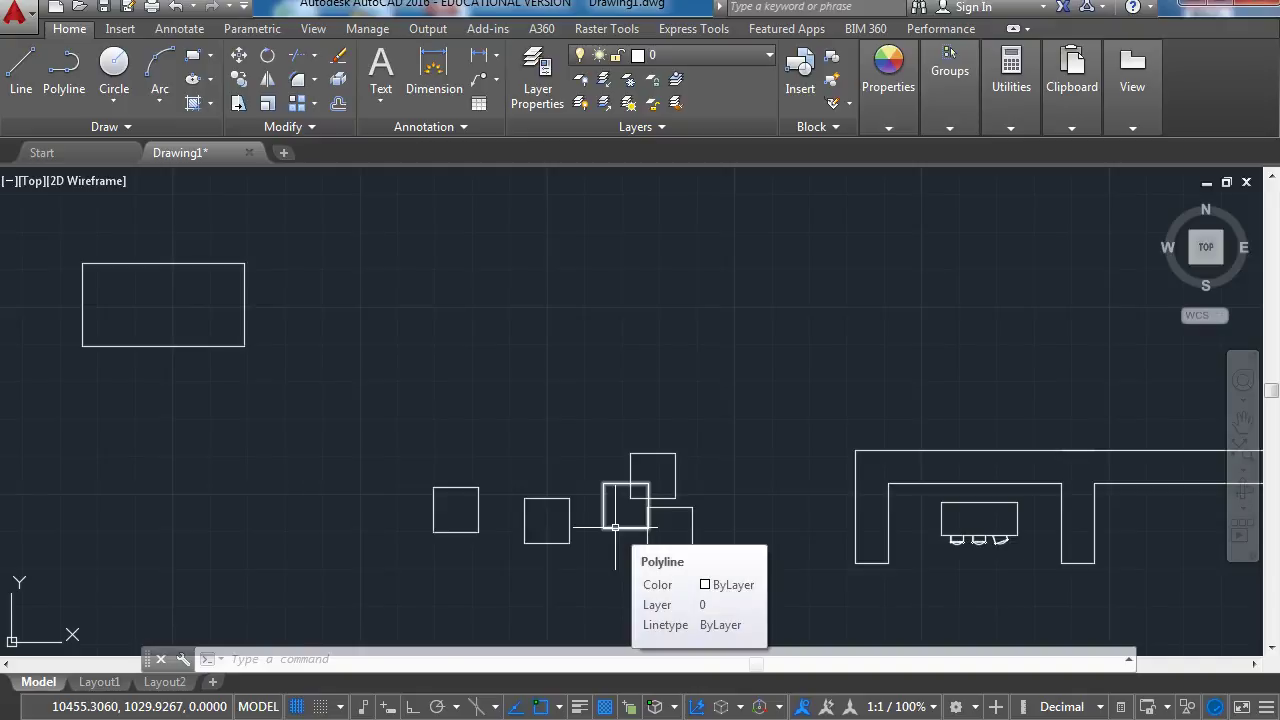
left_click(594, 657)
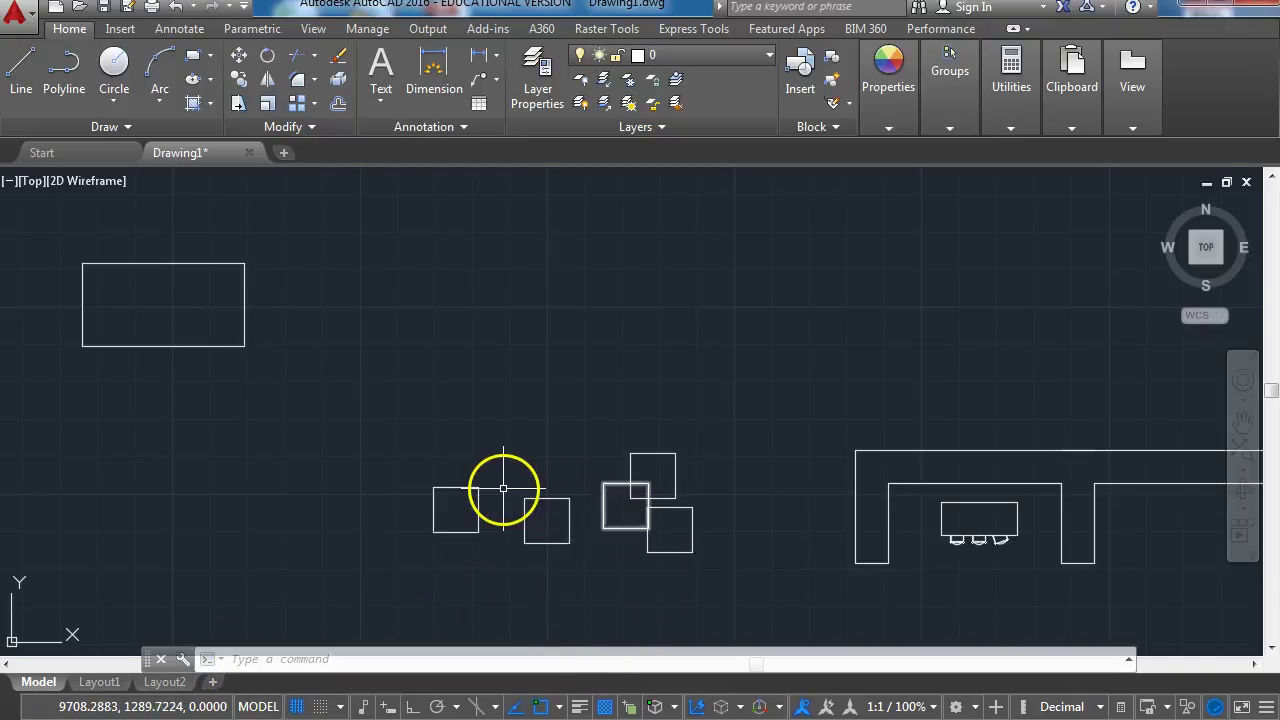
middle_click_drag(521, 518, 504, 404)
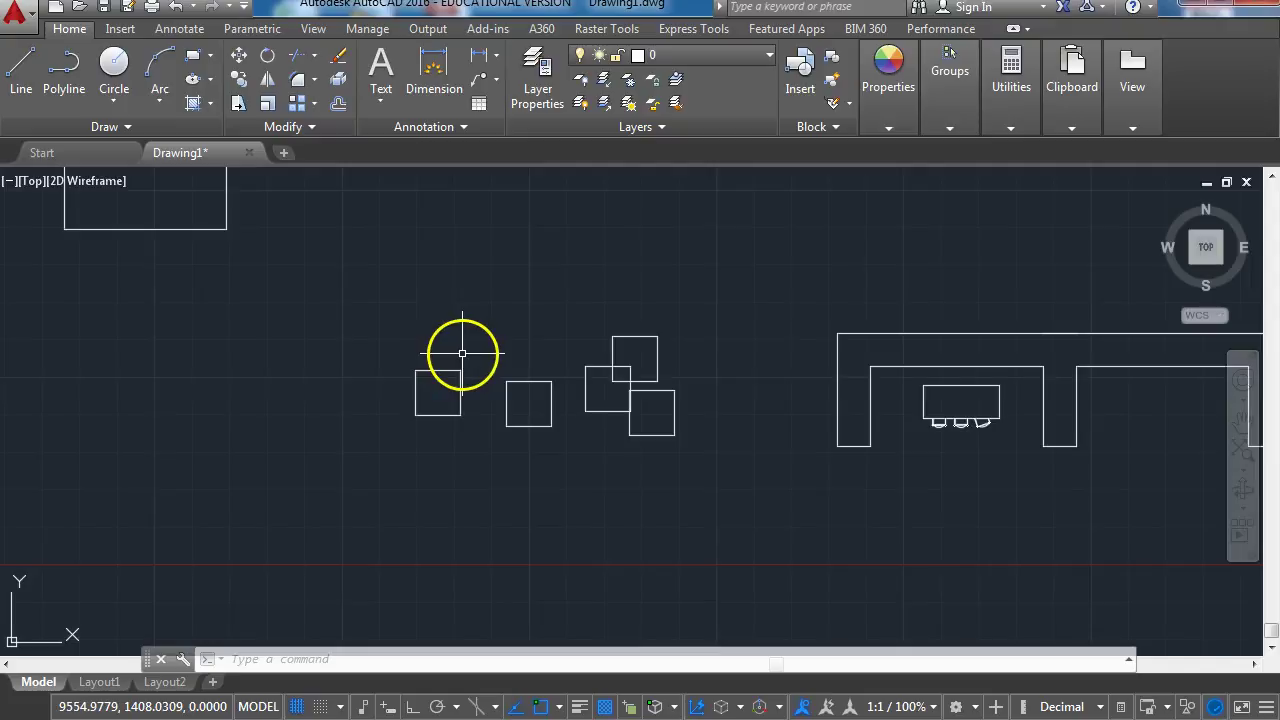
type("M")
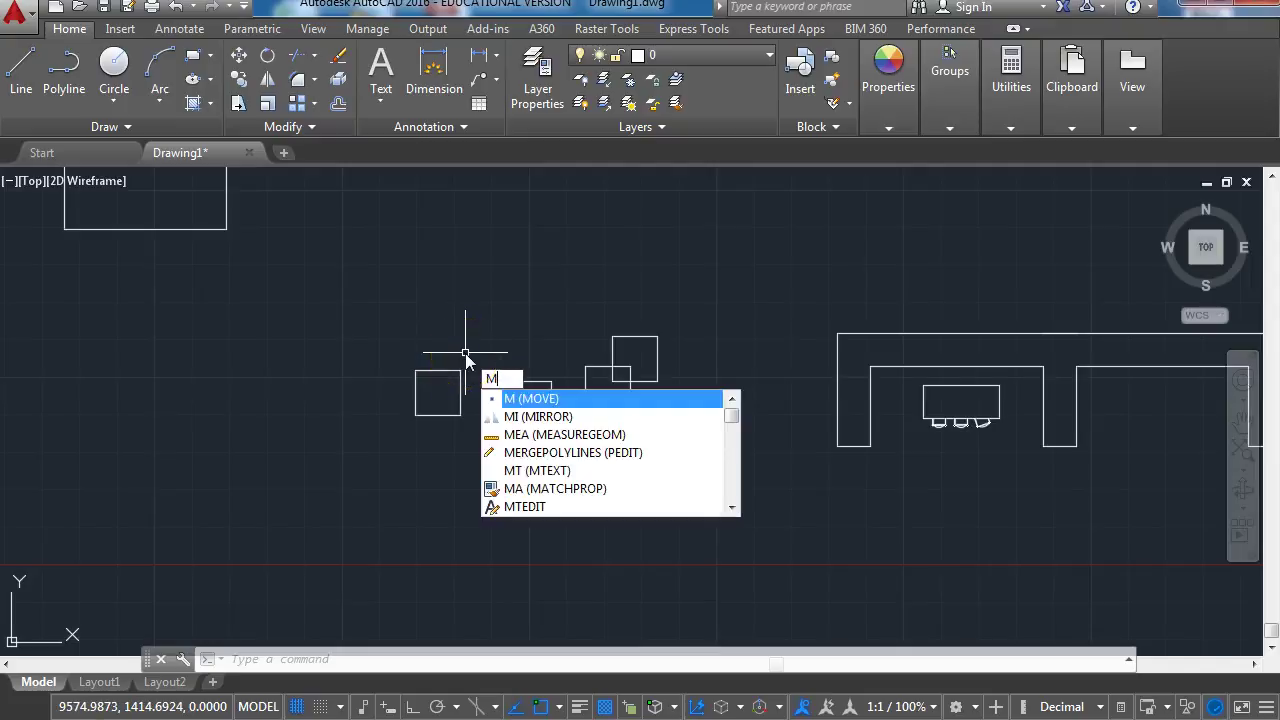
key("Return")
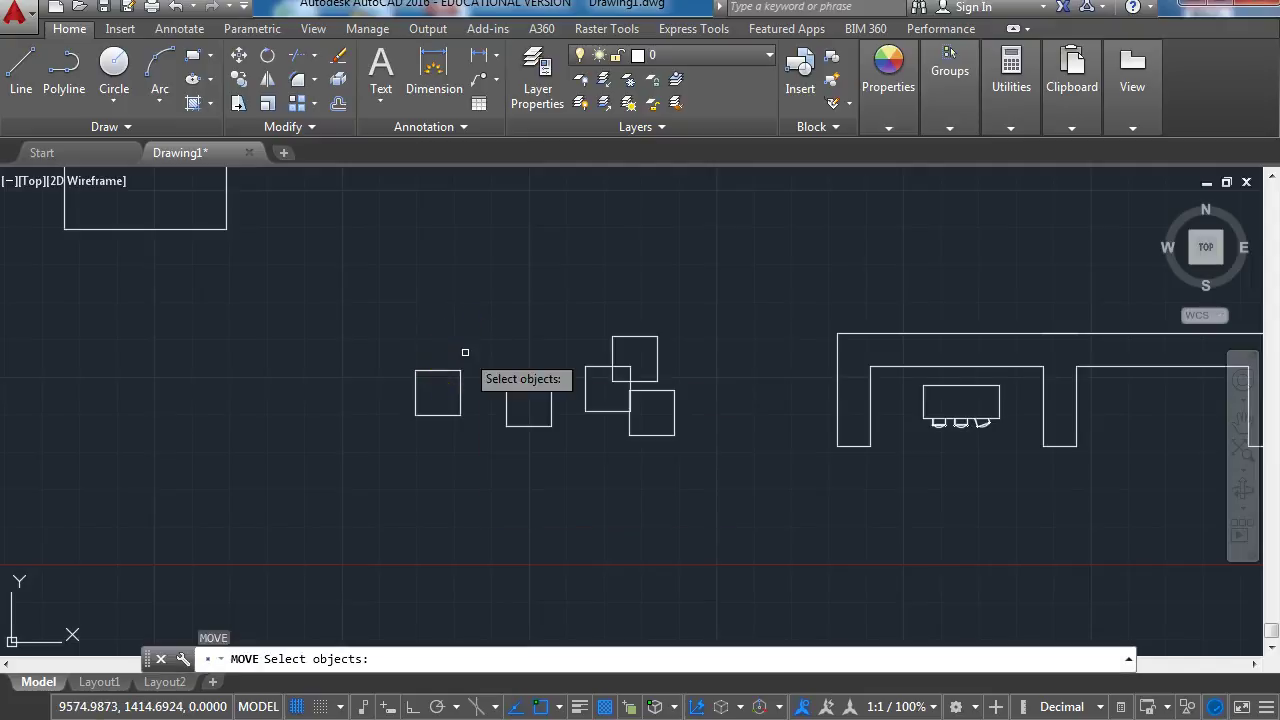
left_click(520, 381)
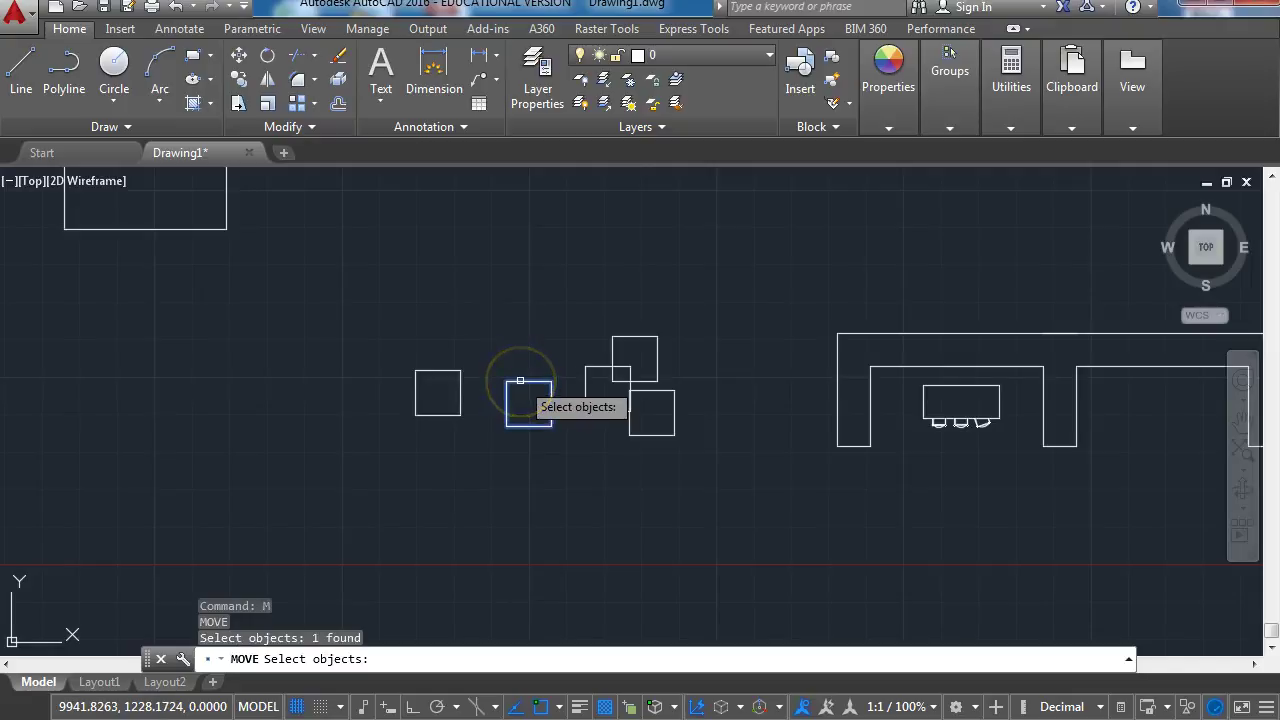
left_click(529, 384)
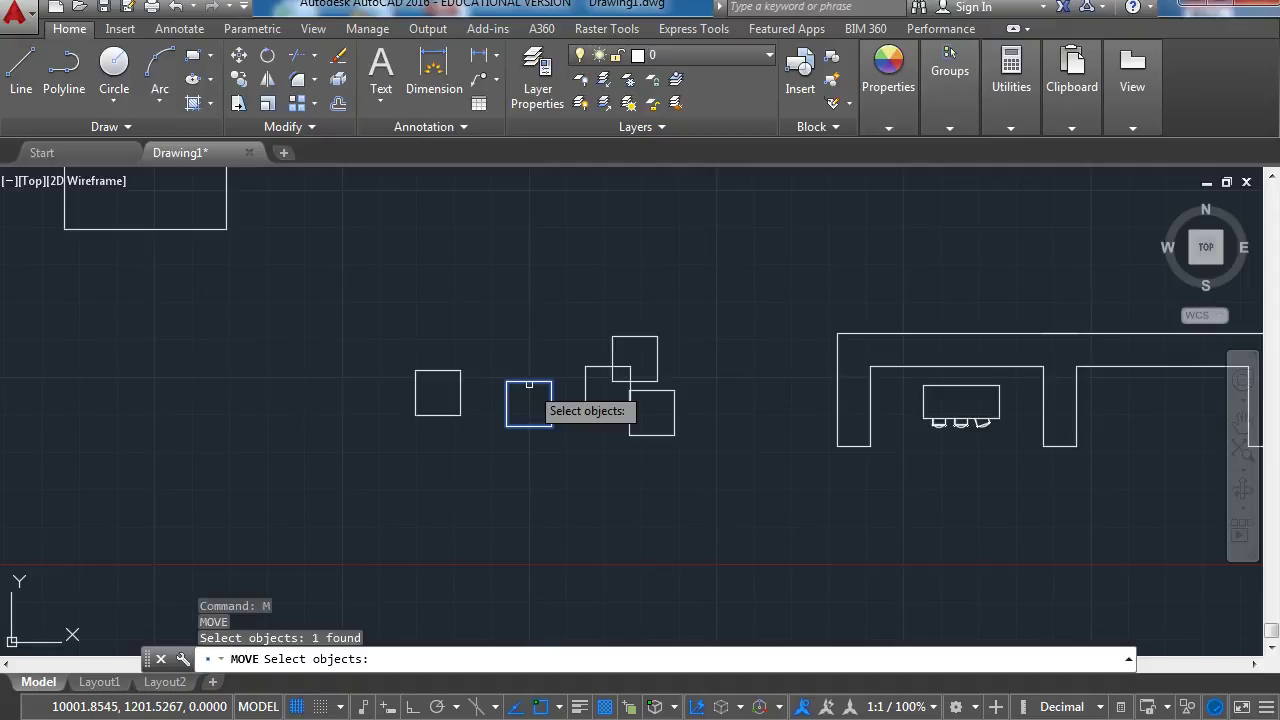
key("Return")
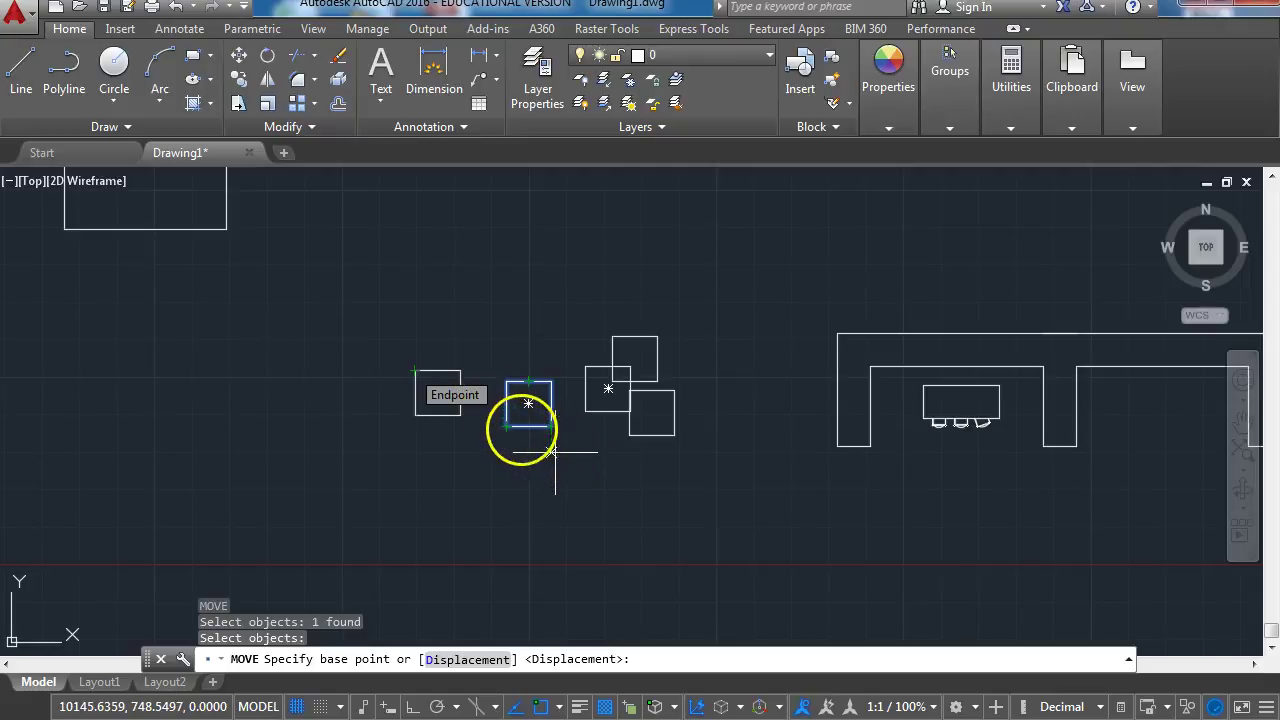
left_click(506, 426)
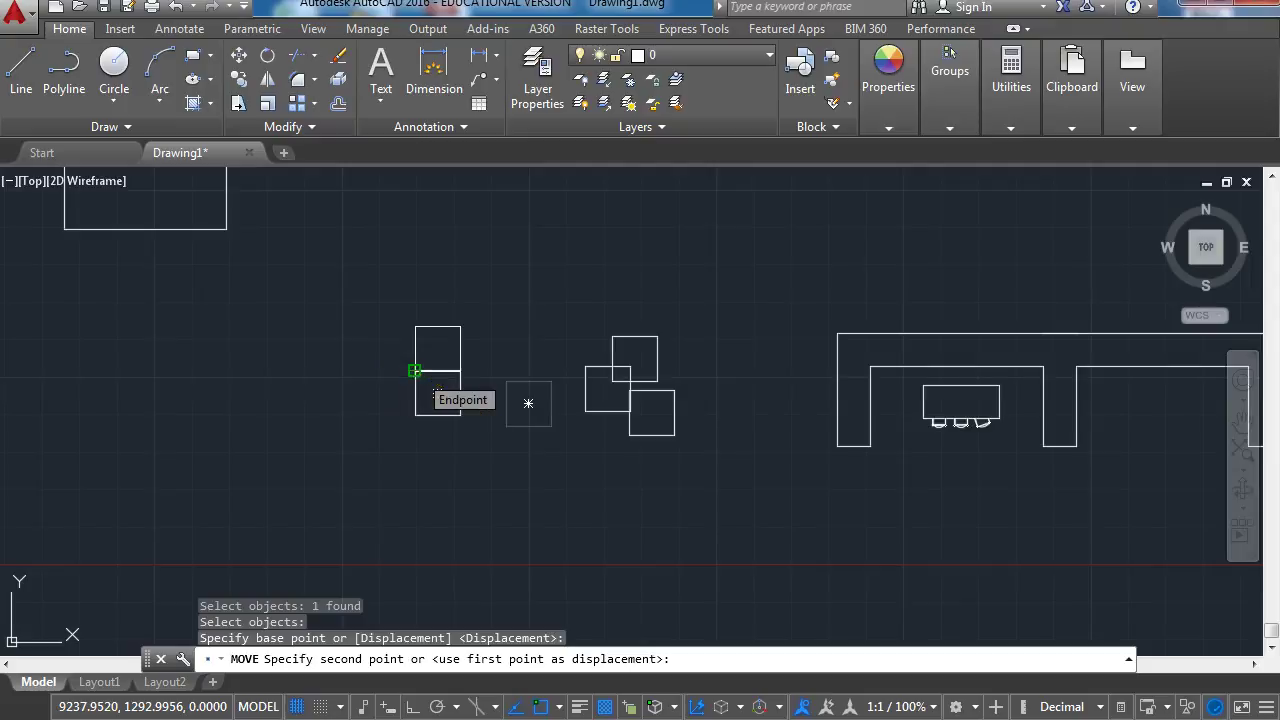
left_click(416, 372)
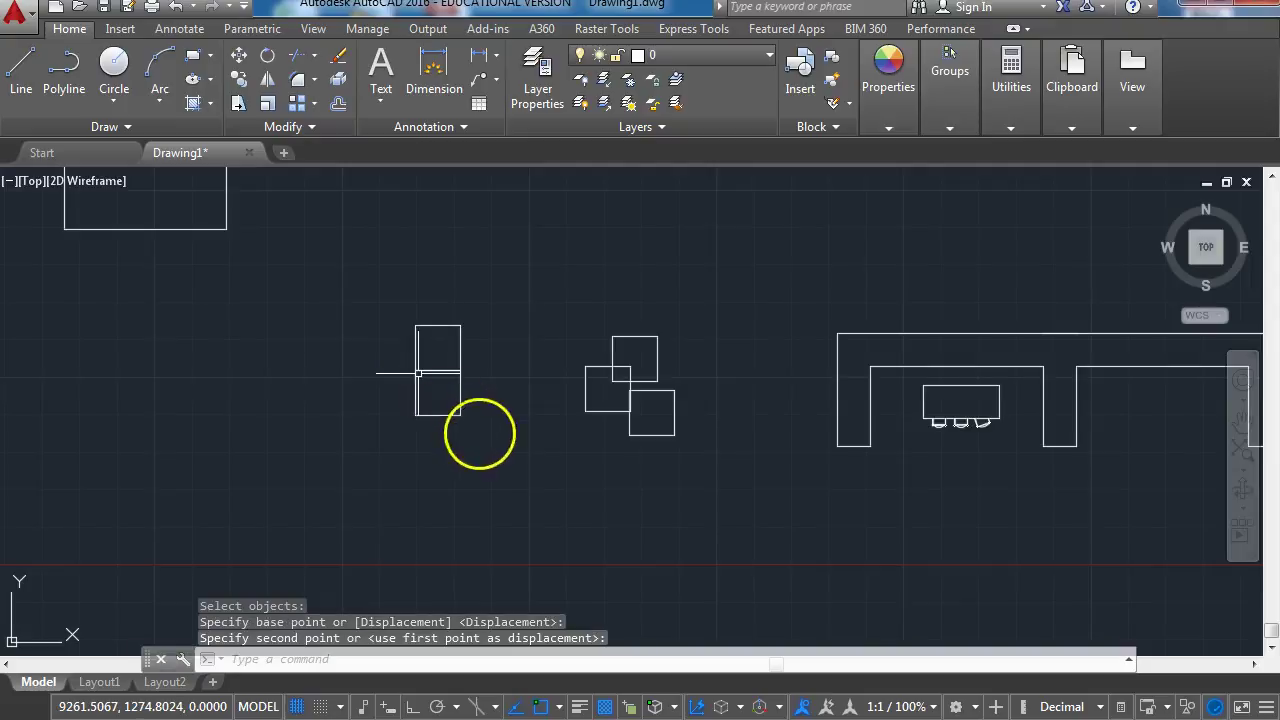
left_click(653, 435)
mouse_move(652, 437)
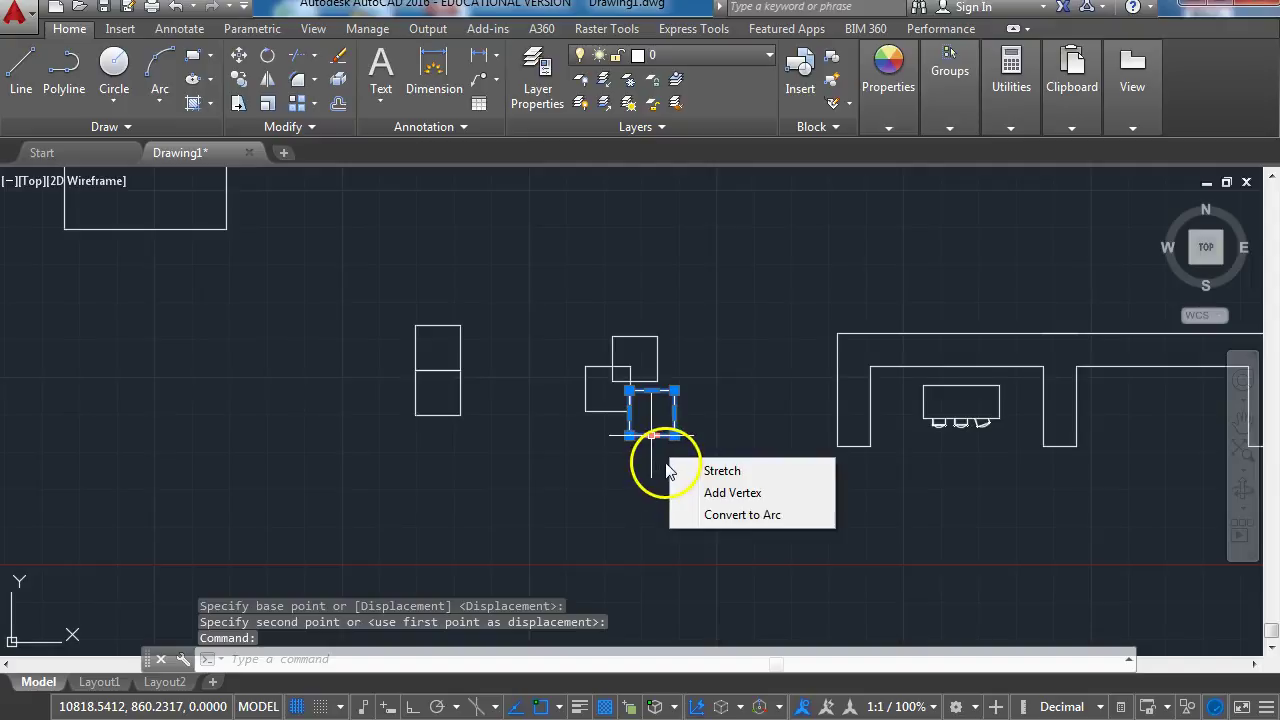
key("Escape")
key("Escape")
Move the lowest of the three overlapping squares by its lower-left corner onto the upper-left corner of the two-square stack.
type("m")
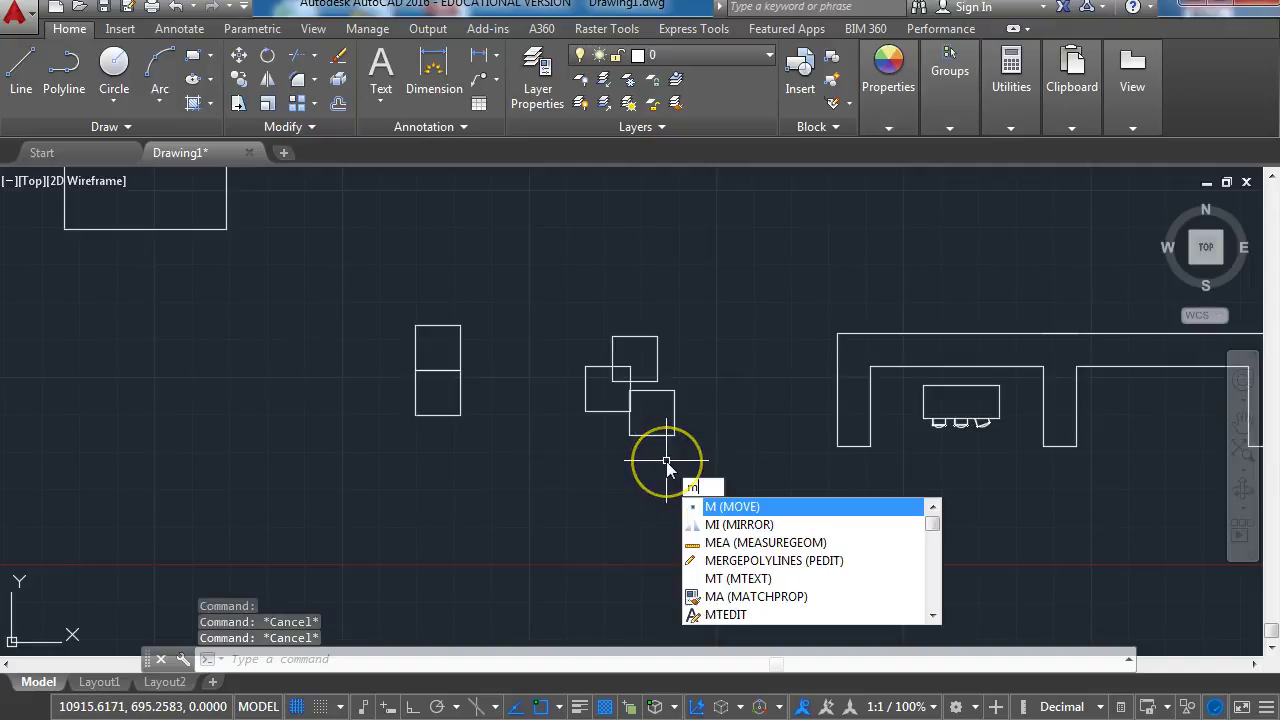
key("Return")
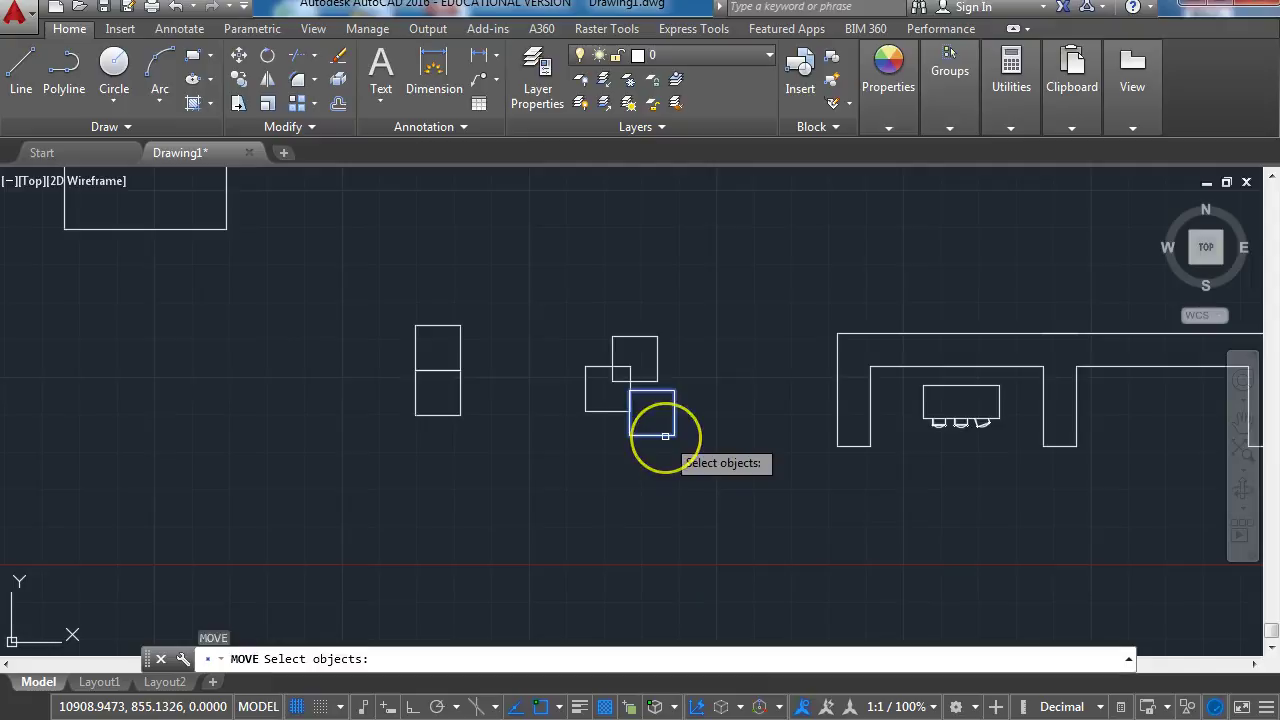
left_click(665, 436)
key("Return")
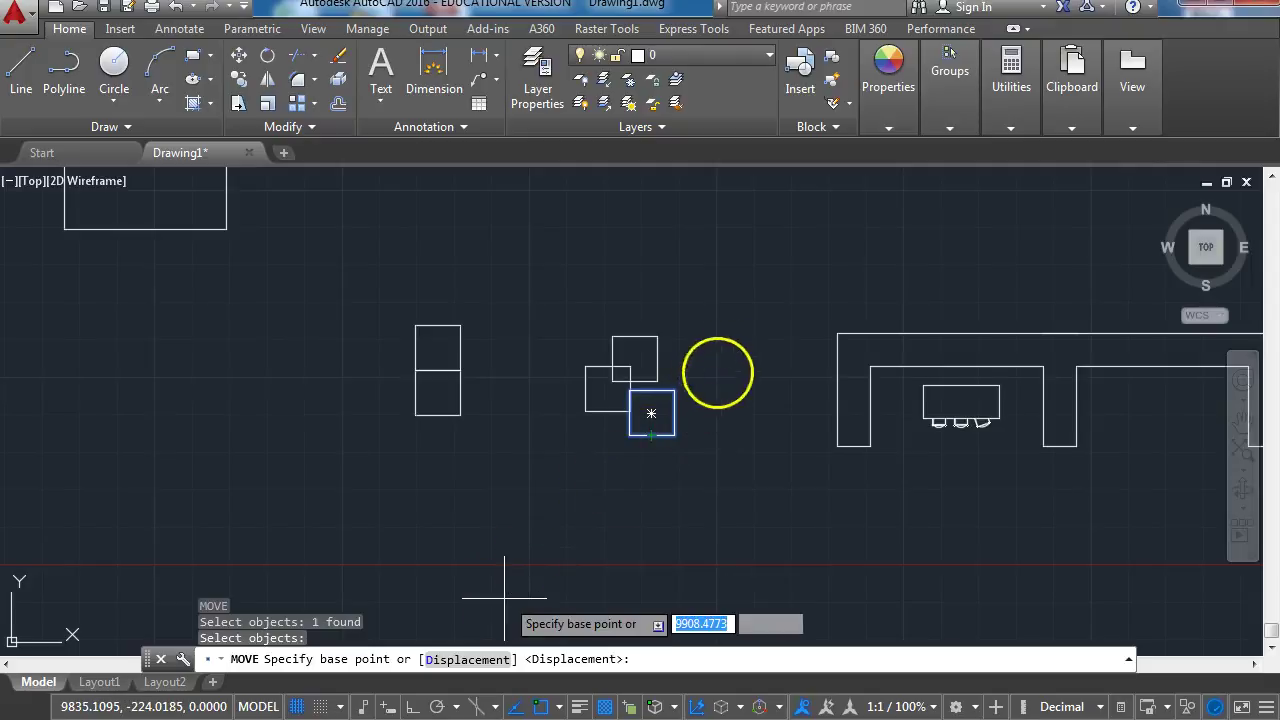
left_click(629, 436)
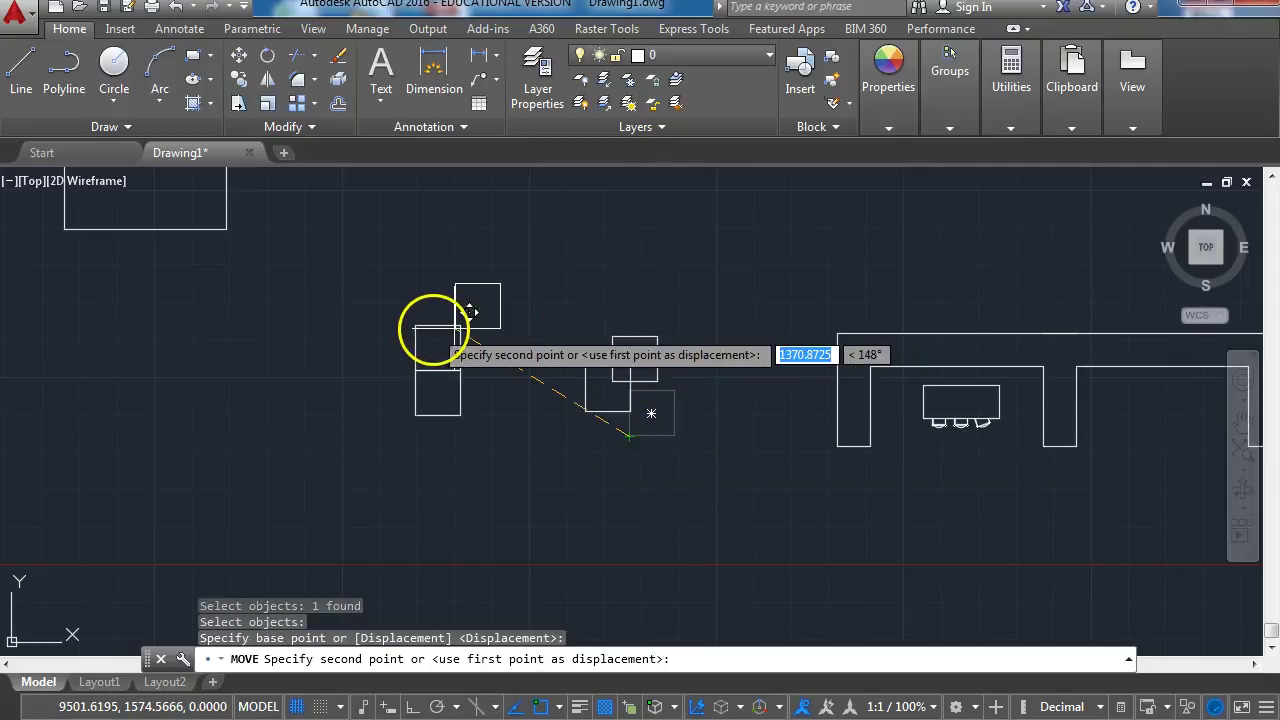
left_click(413, 326)
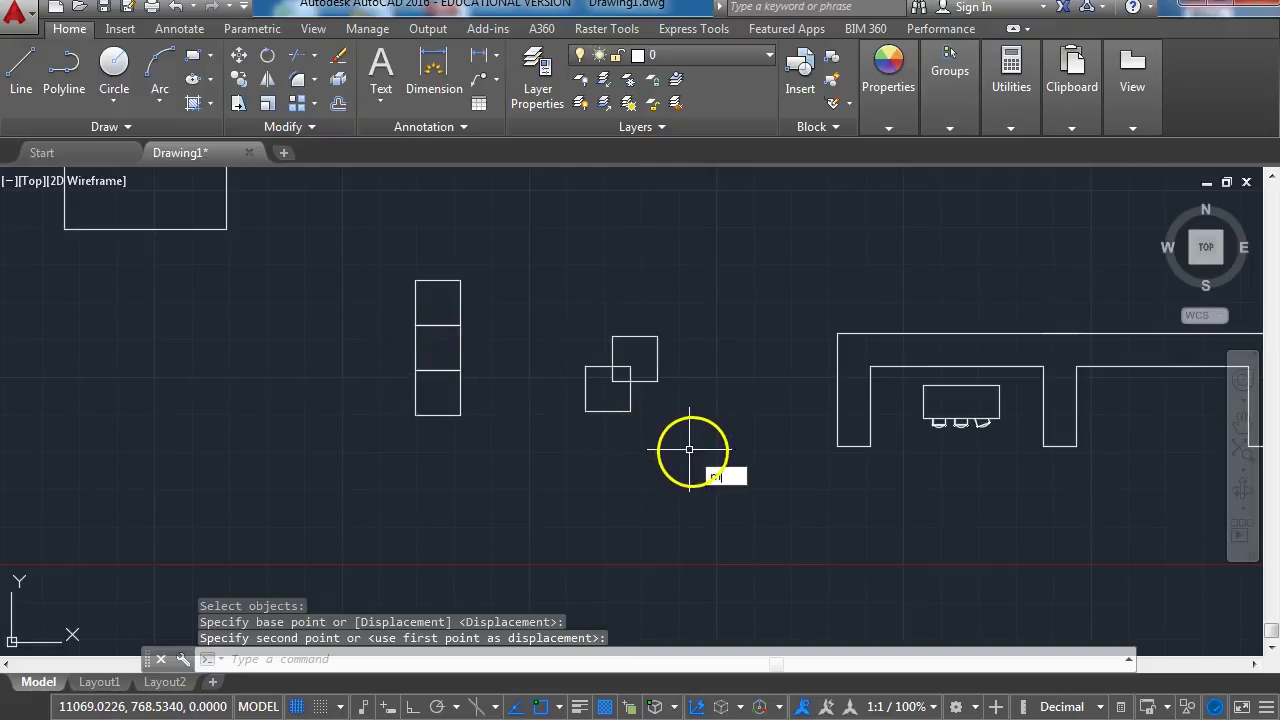
Try to move the upper overlapping square onto the upper-left corner of the lower one, and undo the move.
key("Return")
left_click(651, 380)
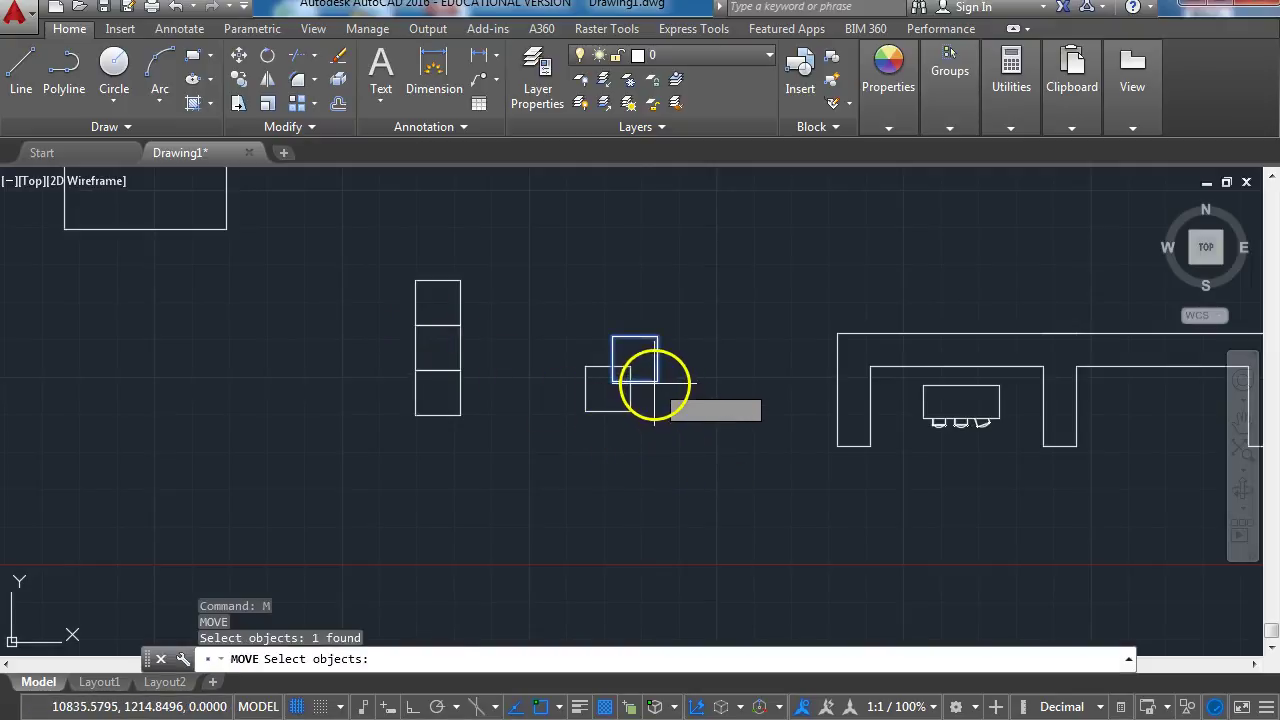
key("Return")
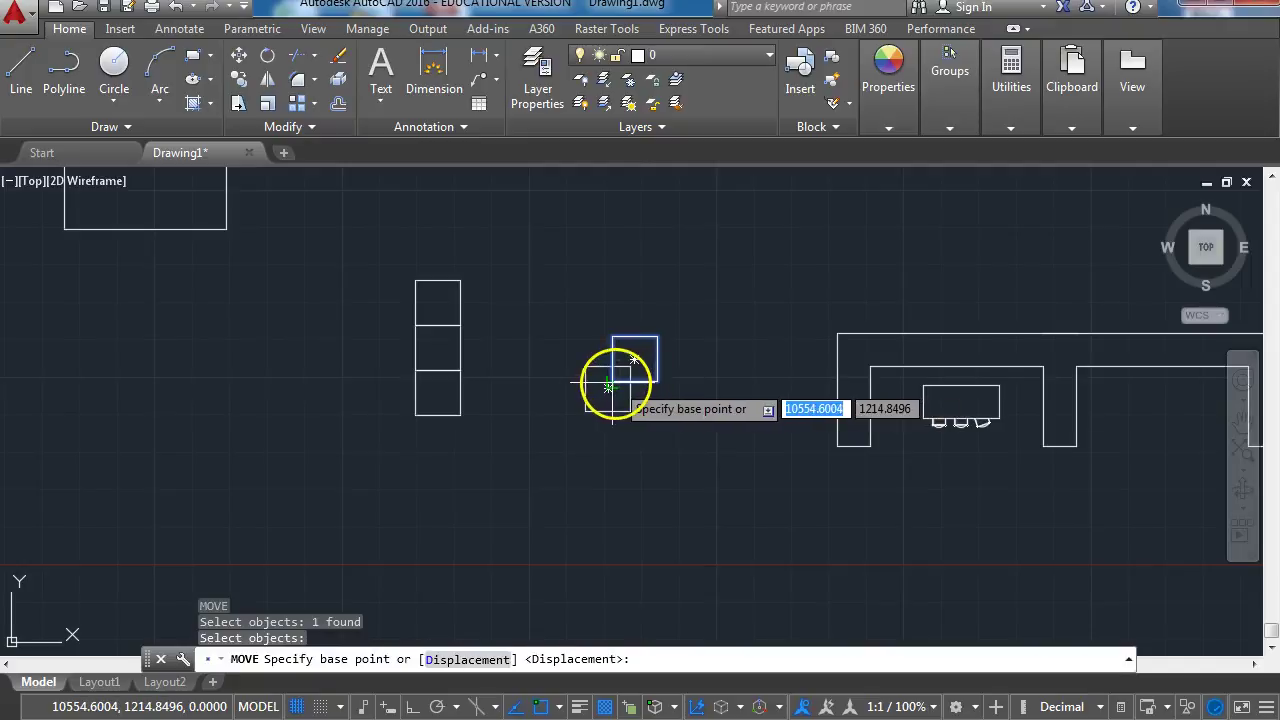
left_click(609, 386)
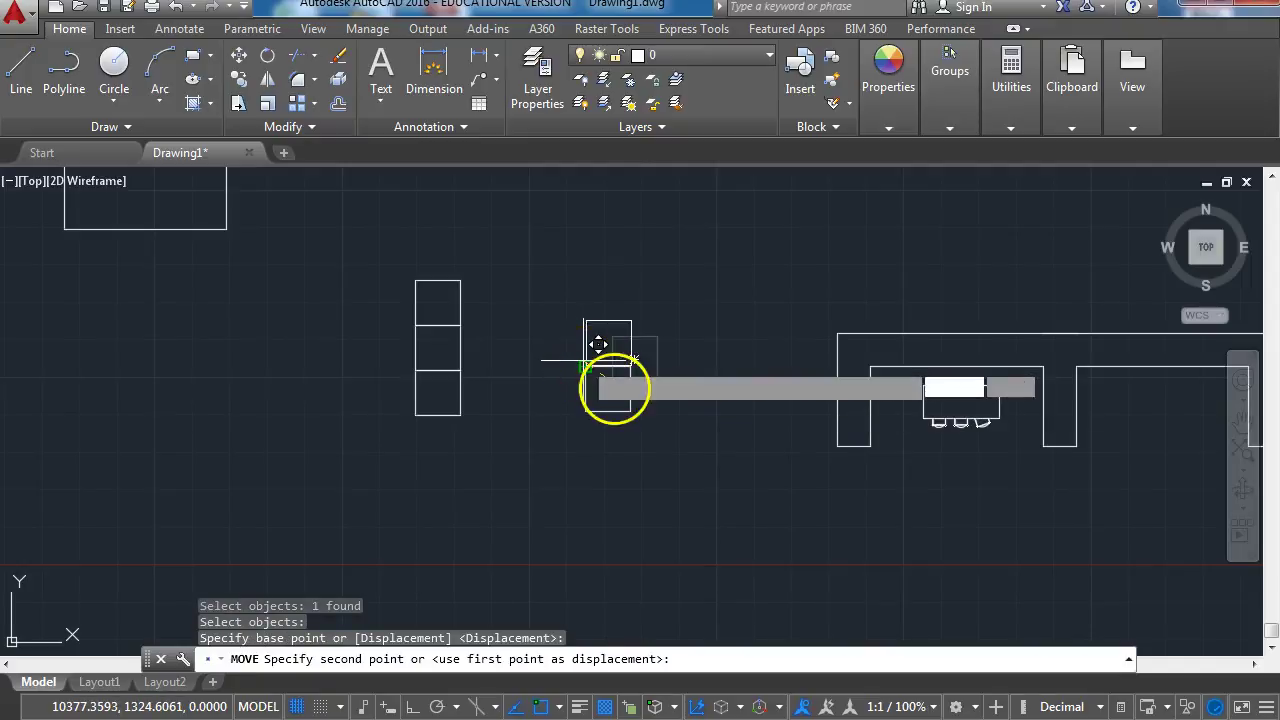
left_click(613, 388)
left_click(586, 360)
key("Escape")
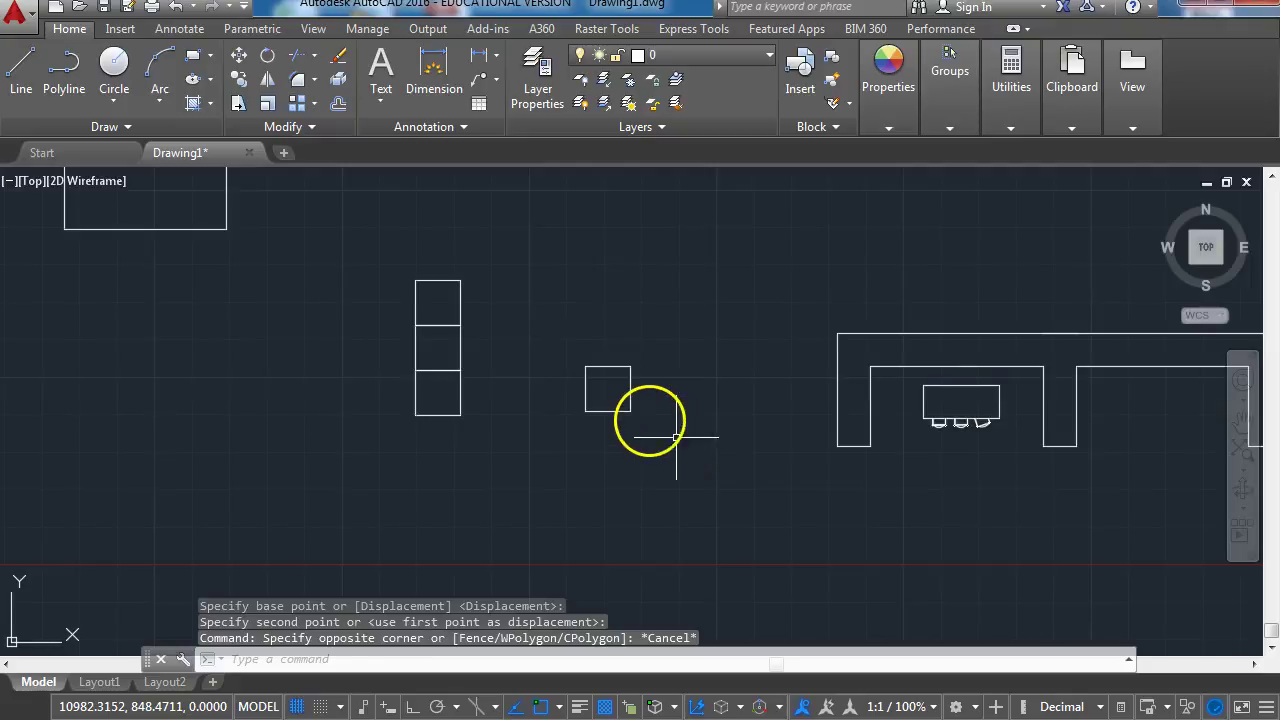
key("ctrl+z")
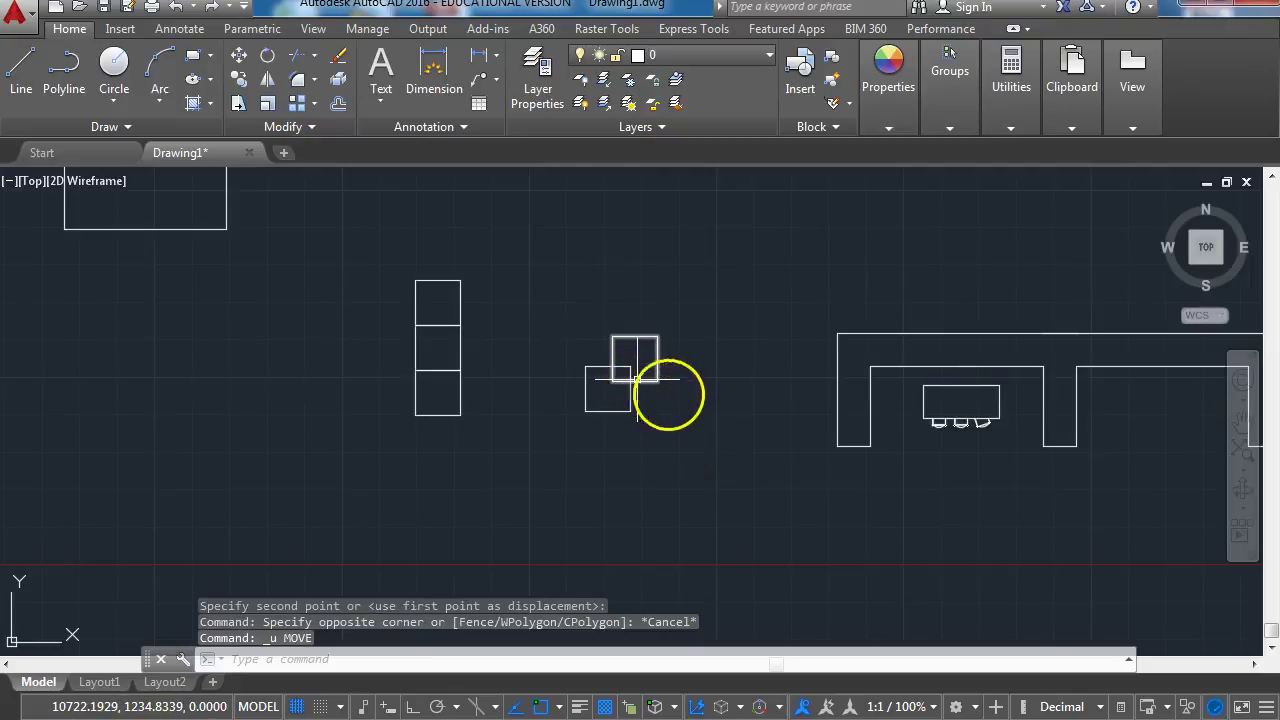
Move the upper overlapping square by its lower-left corner onto the upper-left corner of the lower one.
left_click(682, 398)
left_click(650, 355)
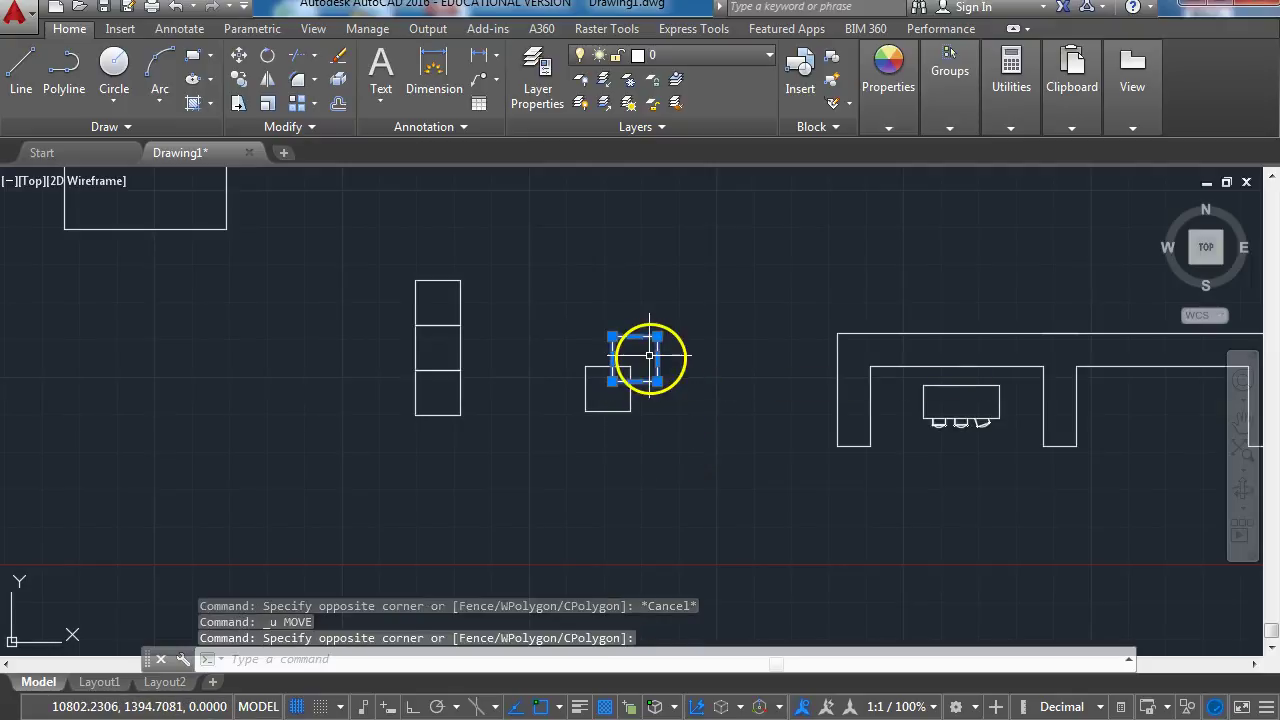
type("m")
key("Return")
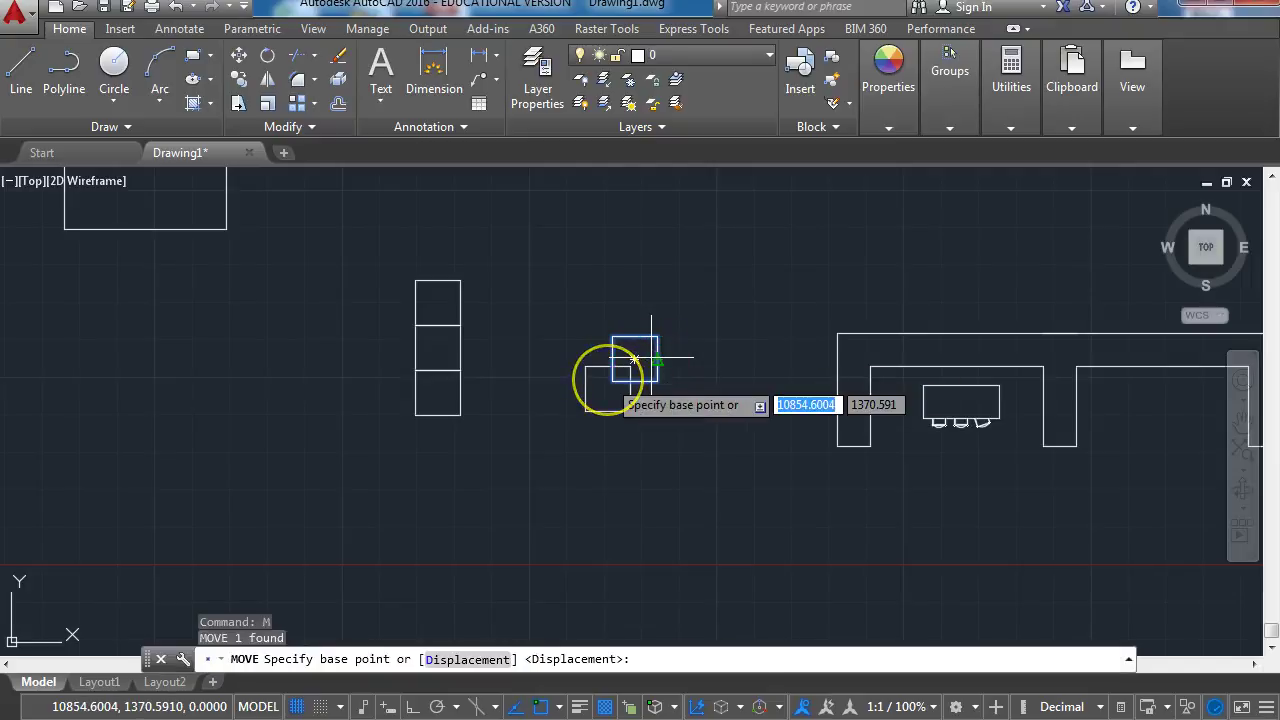
left_click(610, 380)
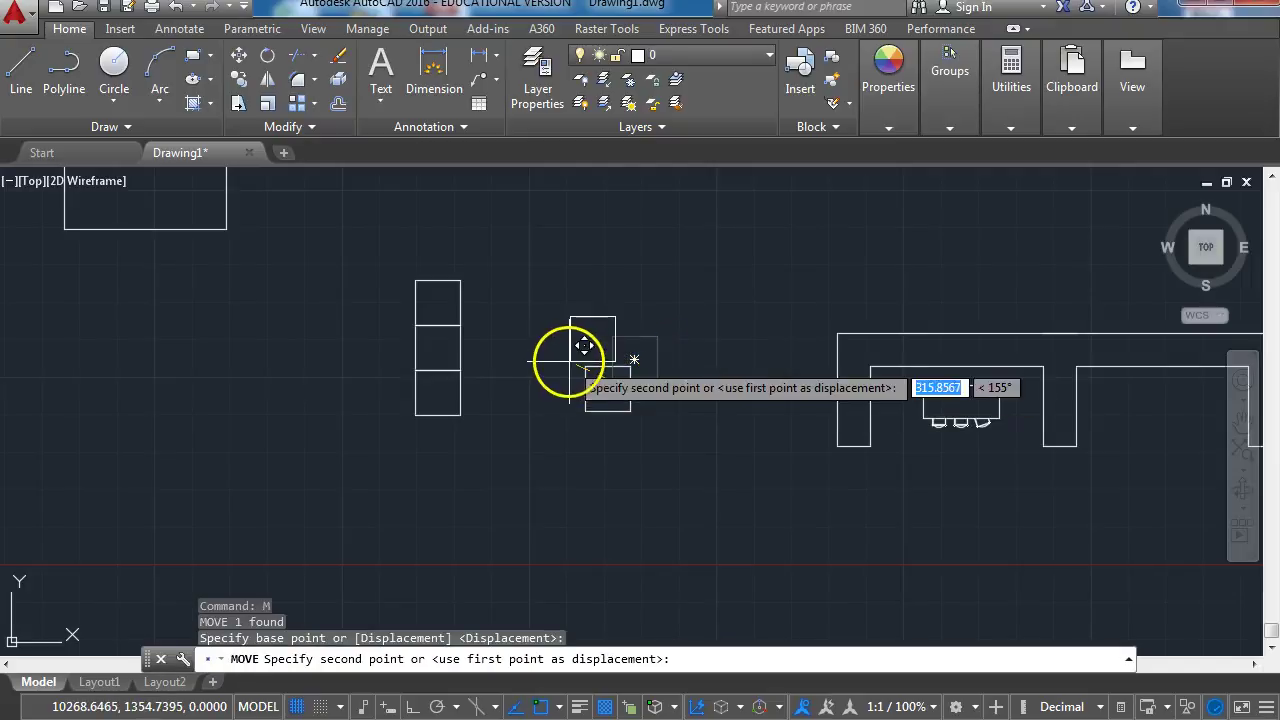
left_click(584, 368)
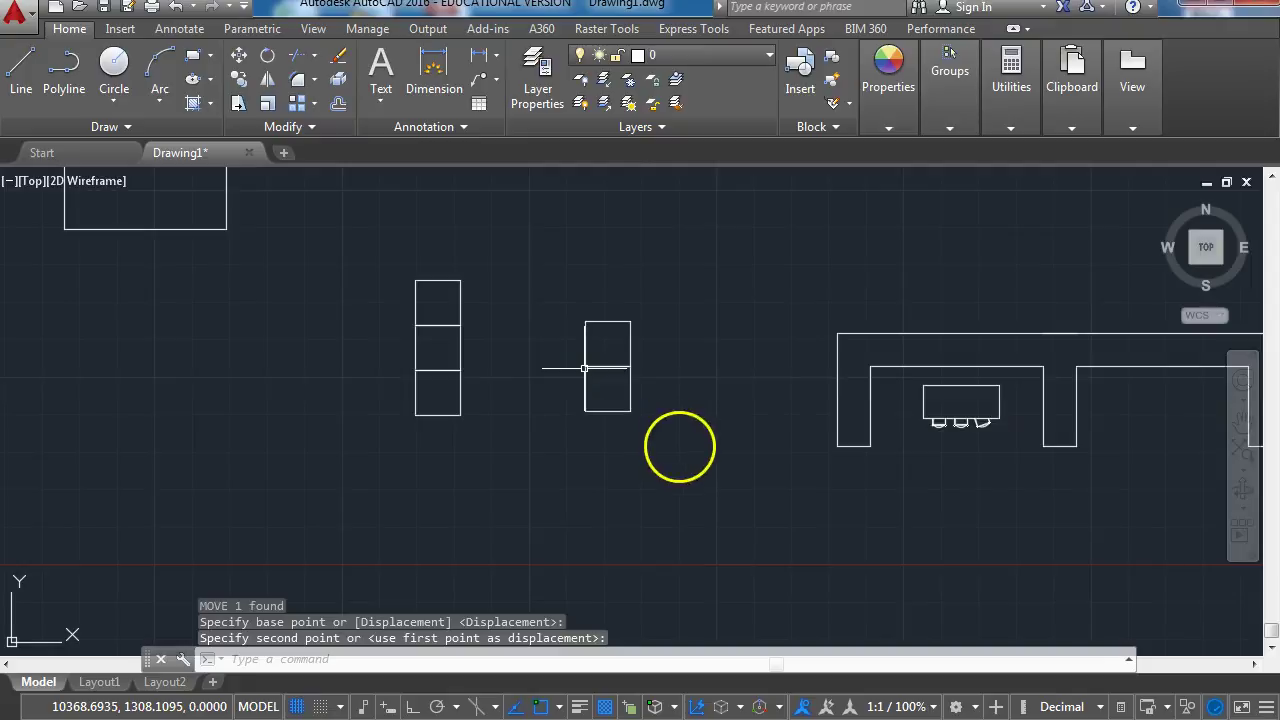
Move the two-square stack together by its lower-left corner onto the upper-left corner of the three-square column.
left_click(680, 446)
left_click(591, 328)
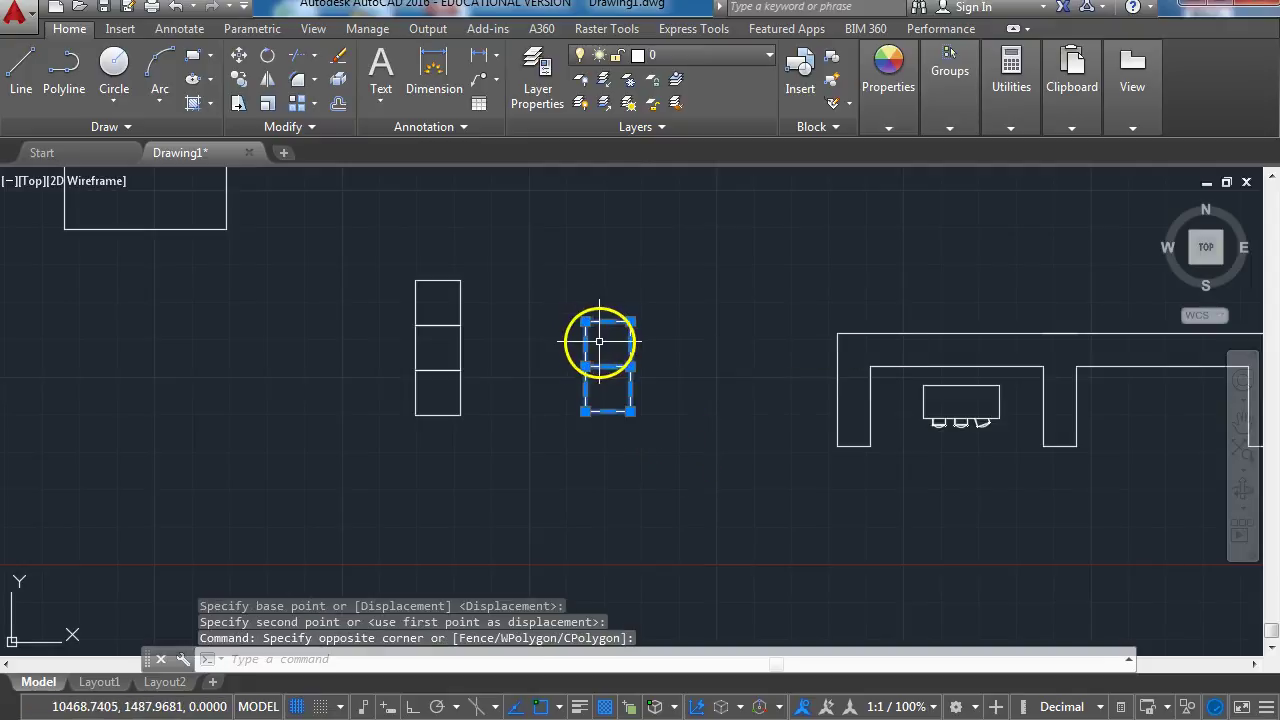
type("m")
key("Return")
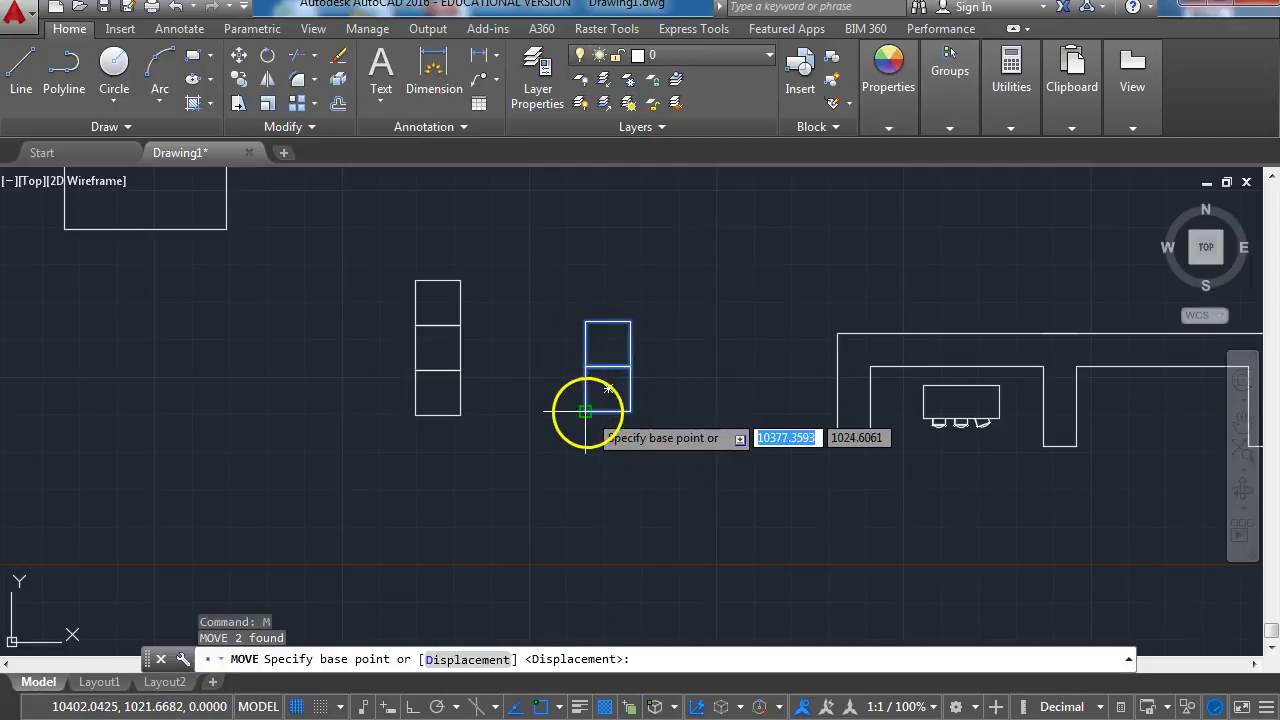
left_click(585, 411)
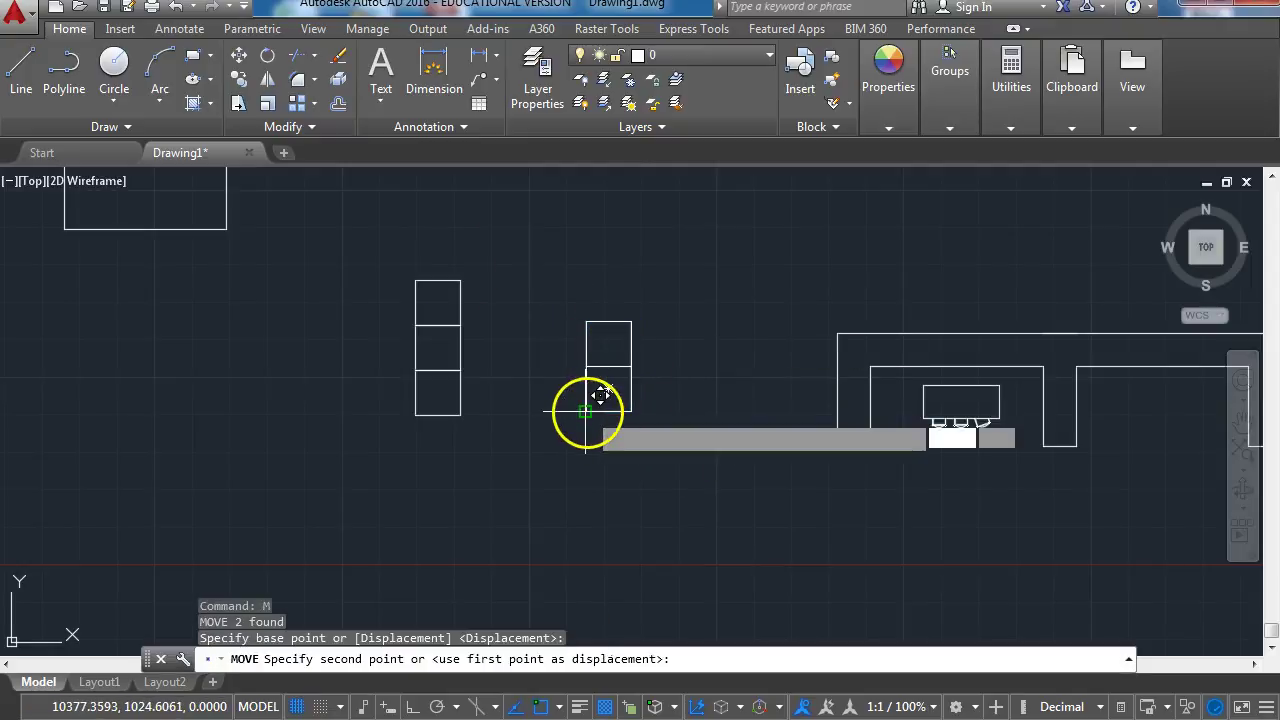
left_click(415, 279)
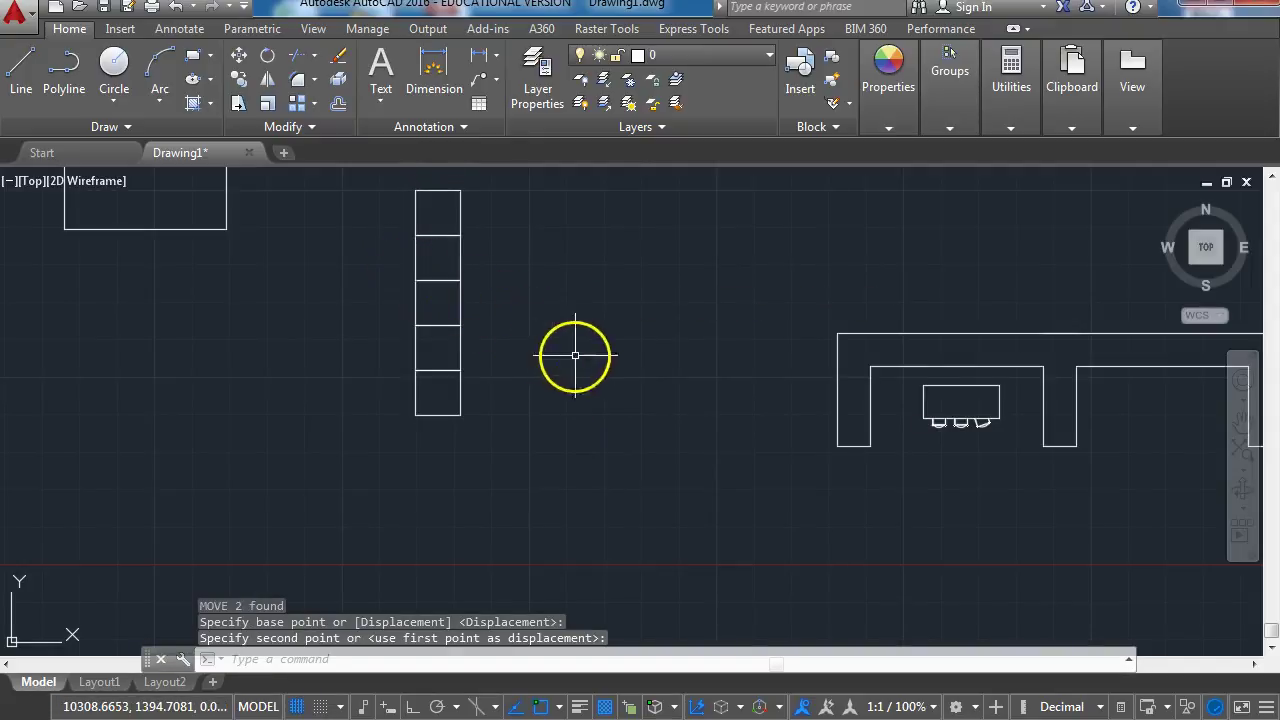
Copy the column's top square from its upper-left corner to its upper-right corner, placing one square beside it.
mouse_move(592, 336)
middle_mouse_down()
mouse_move(395, 363)
mouse_move(211, 329)
mouse_move(130, 340)
mouse_move(517, 391)
mouse_move(251, 346)
mouse_move(380, 388)
middle_mouse_up()
left_click(297, 264)
left_click(178, 209)
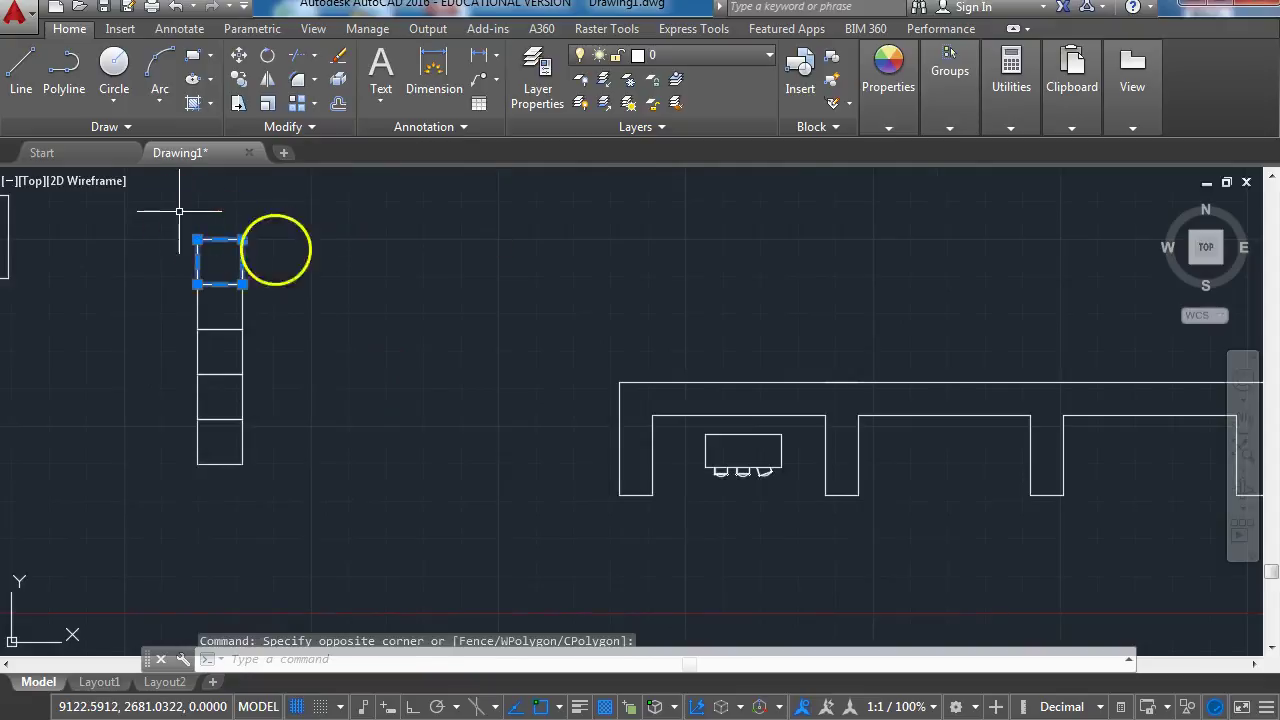
type("co")
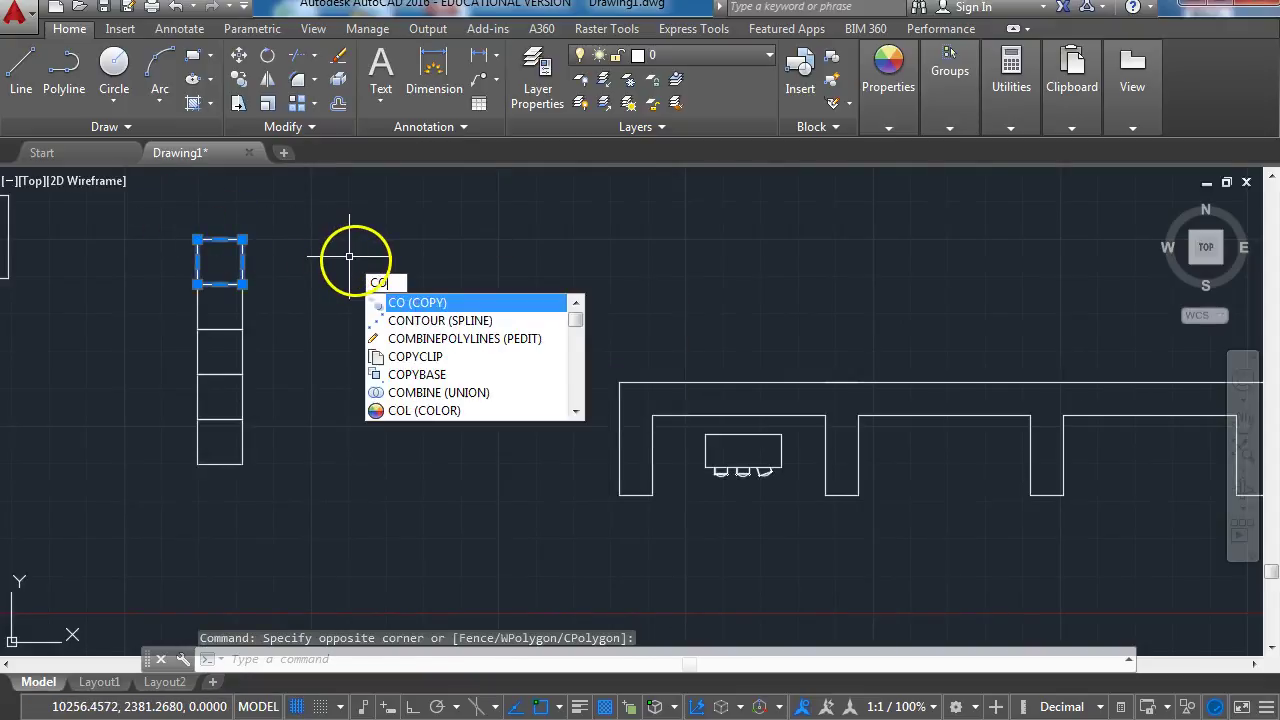
key("Return")
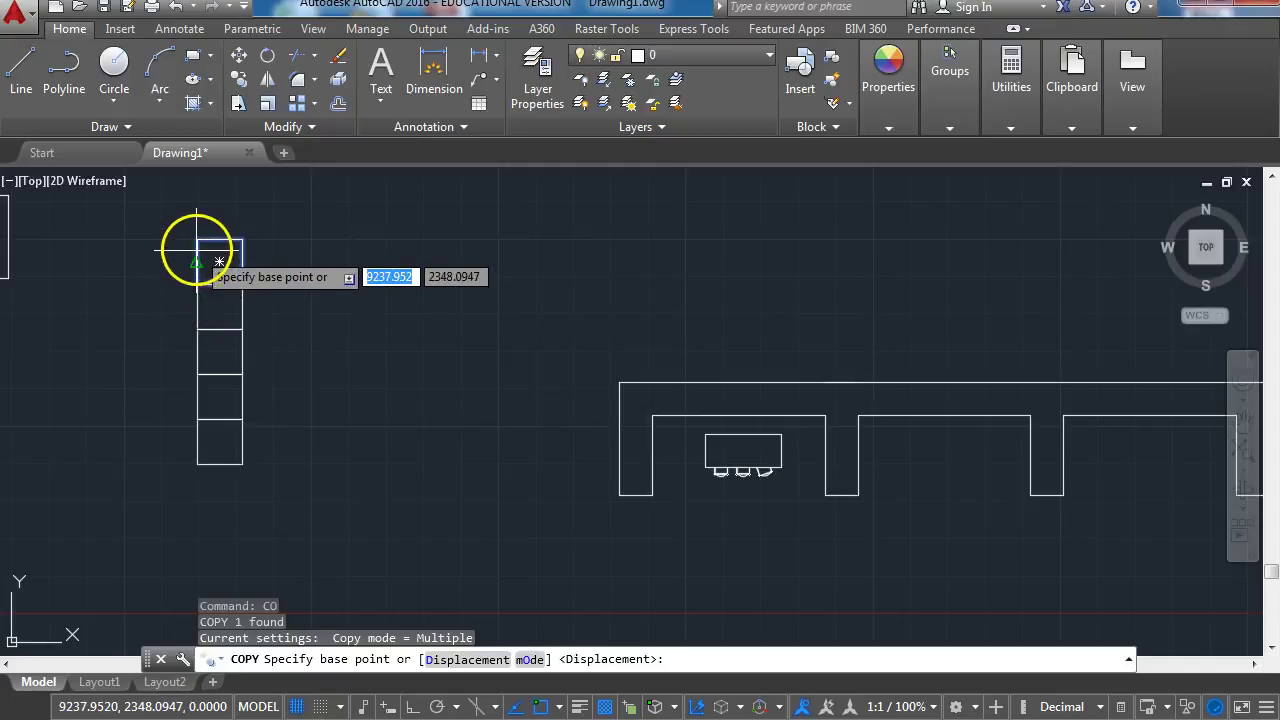
left_click(194, 252)
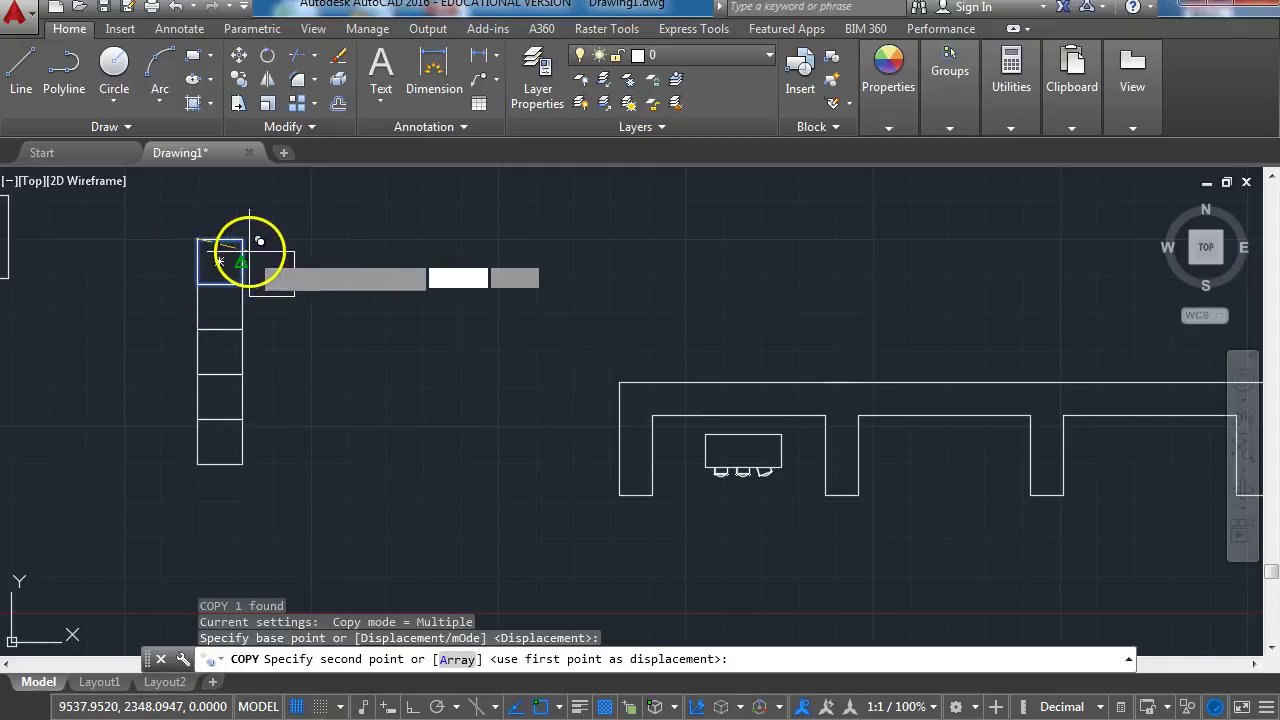
left_click(242, 238)
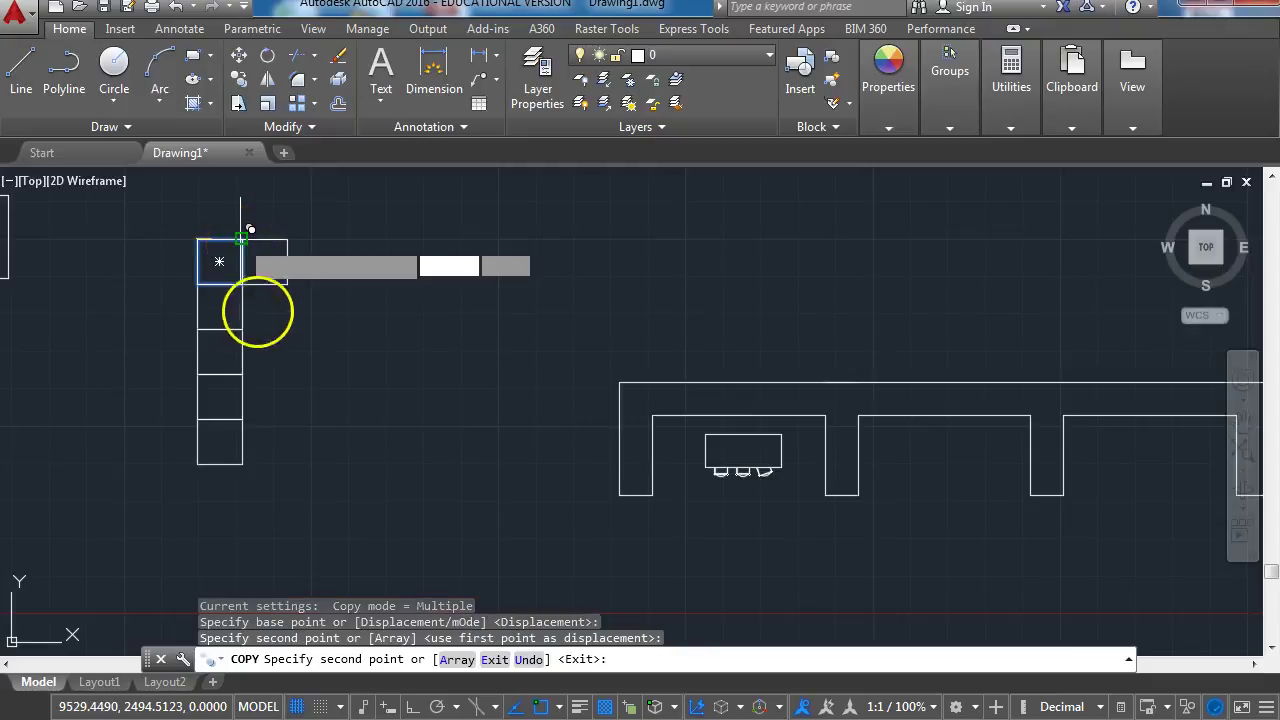
key("Escape")
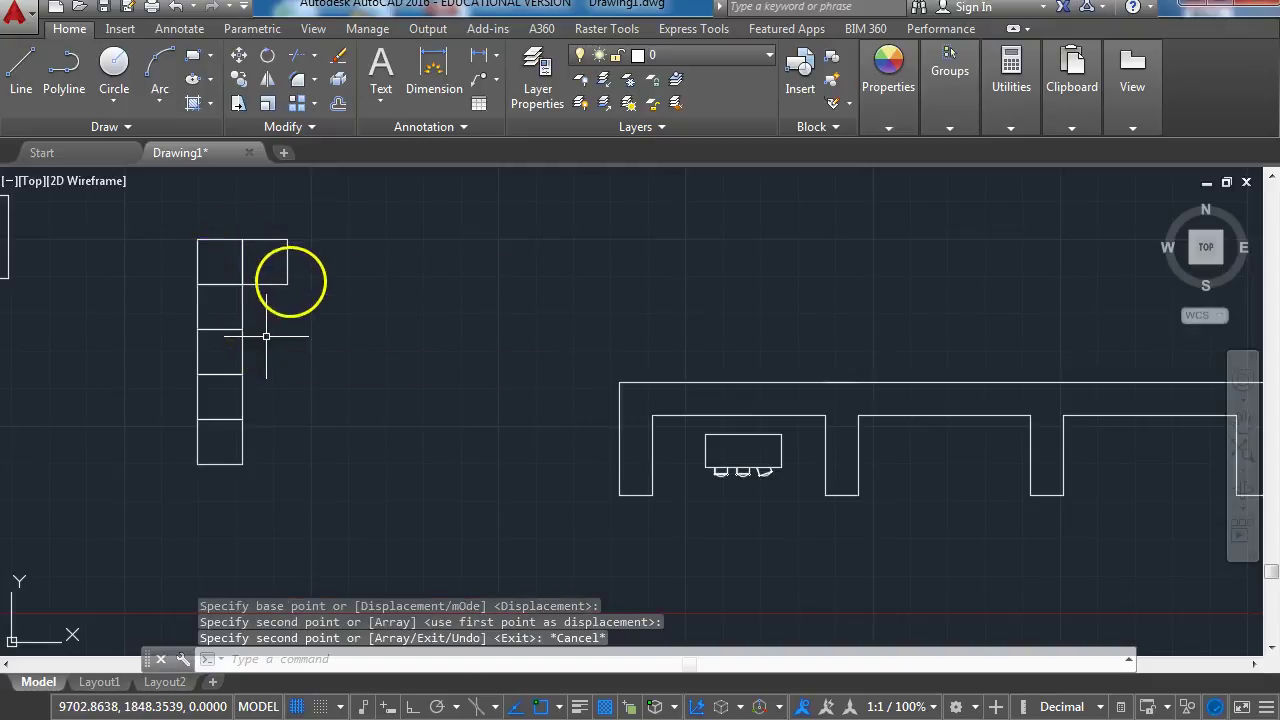
Copy the square beside the column three times in a row, using the column's upper-left corner as base and each last square's upper-right corner as target.
left_click(282, 282)
type("CO")
key("Return")
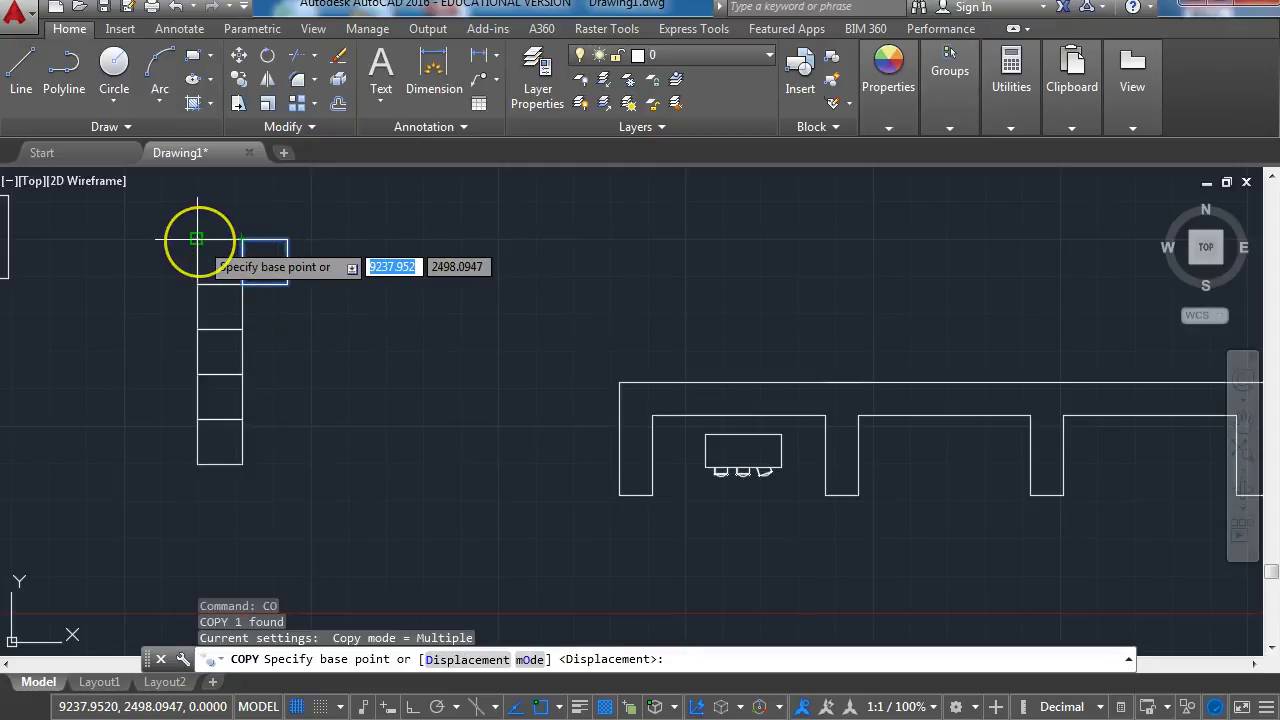
left_click(197, 239)
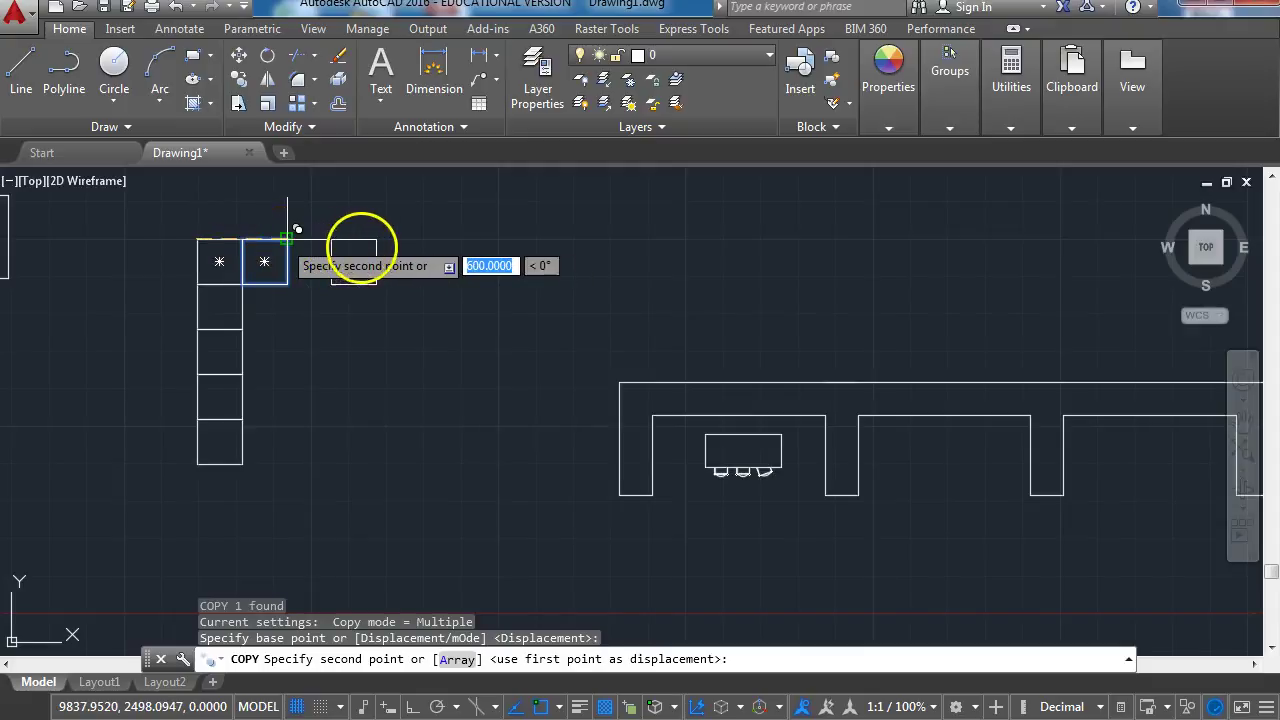
left_click(287, 239)
left_click(376, 239)
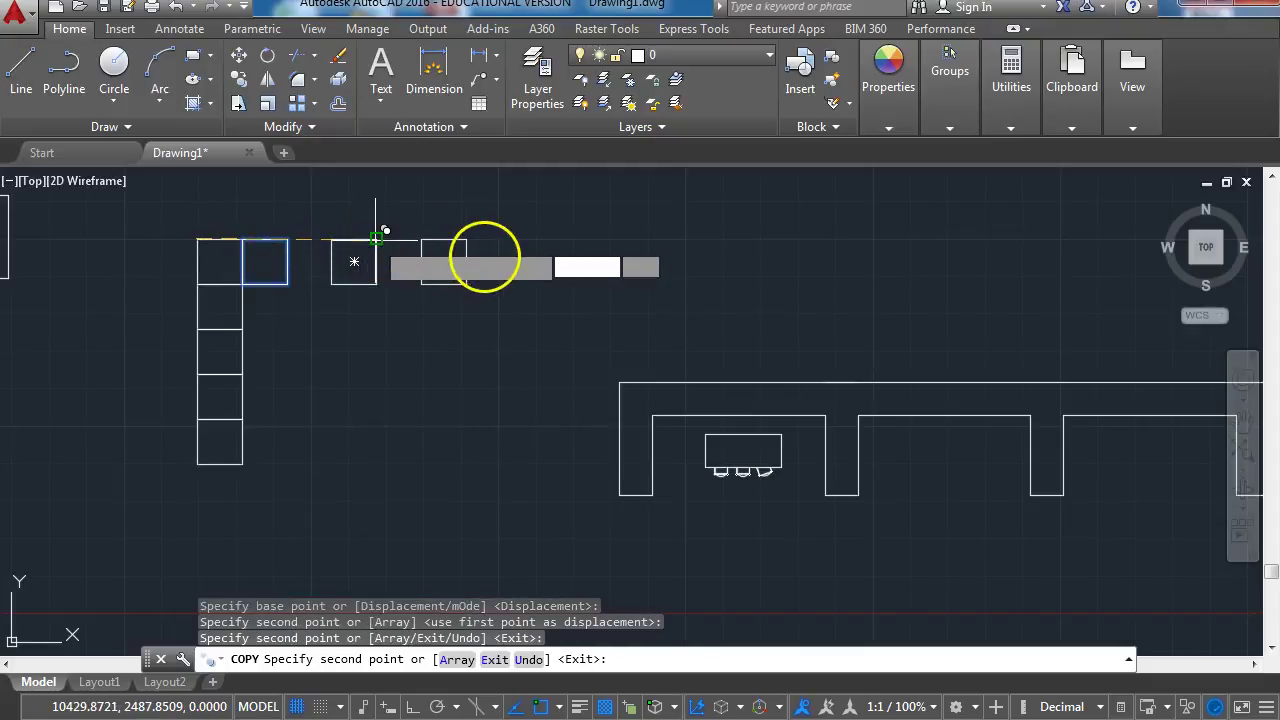
left_click(466, 239)
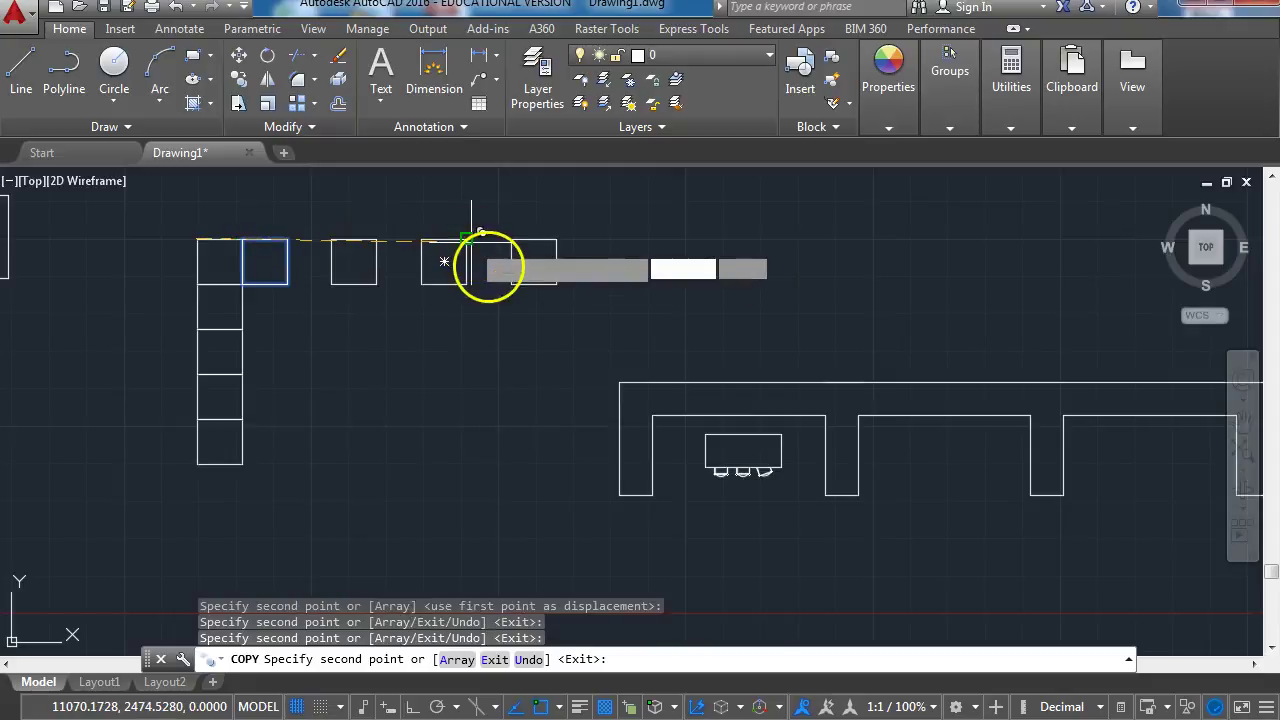
key("Escape")
Copy the desk with its chairs from the first bay's inner upper-left corner to the same corner of the other three bays.
middle_click_drag(794, 471, 453, 460)
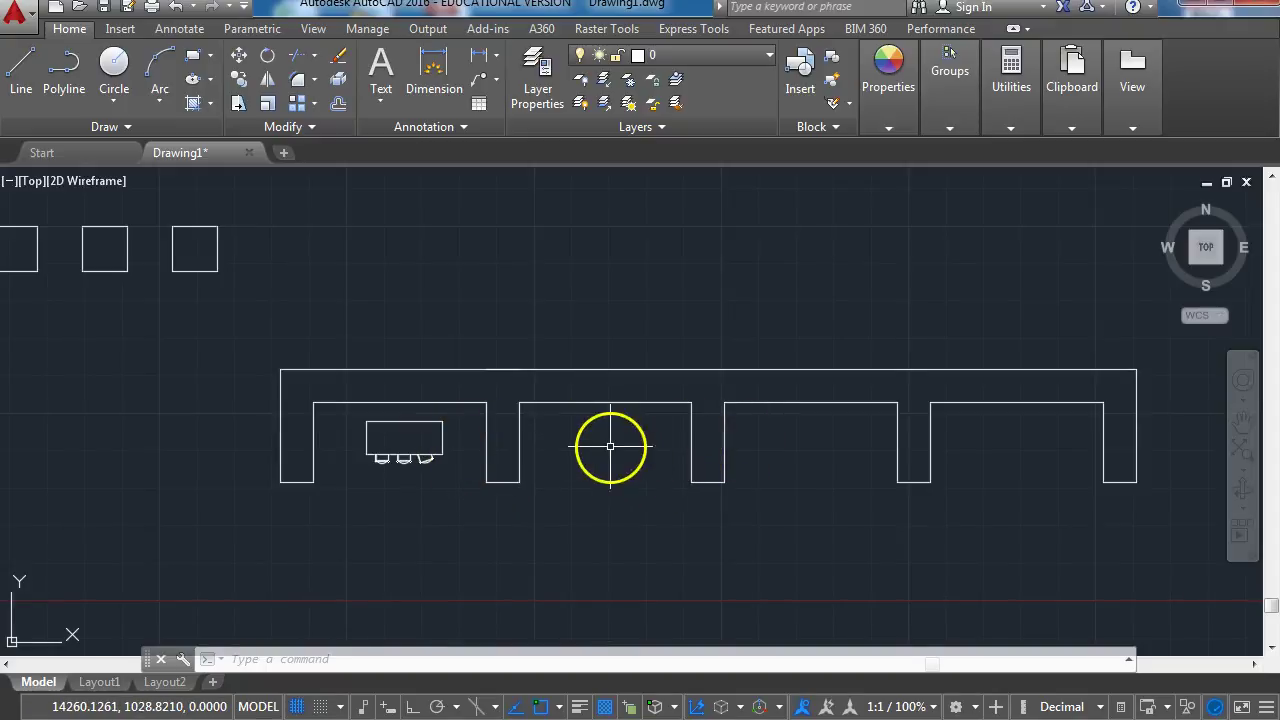
left_click(476, 489)
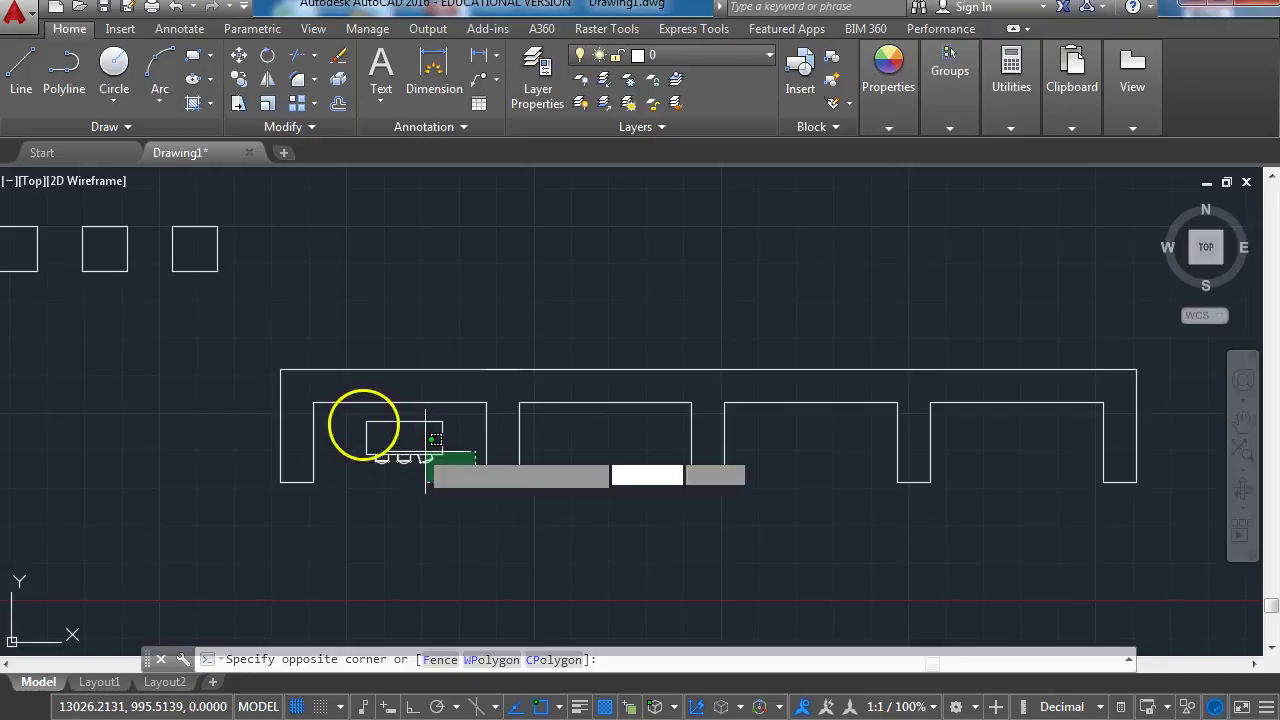
left_click(333, 405)
mouse_move(367, 424)
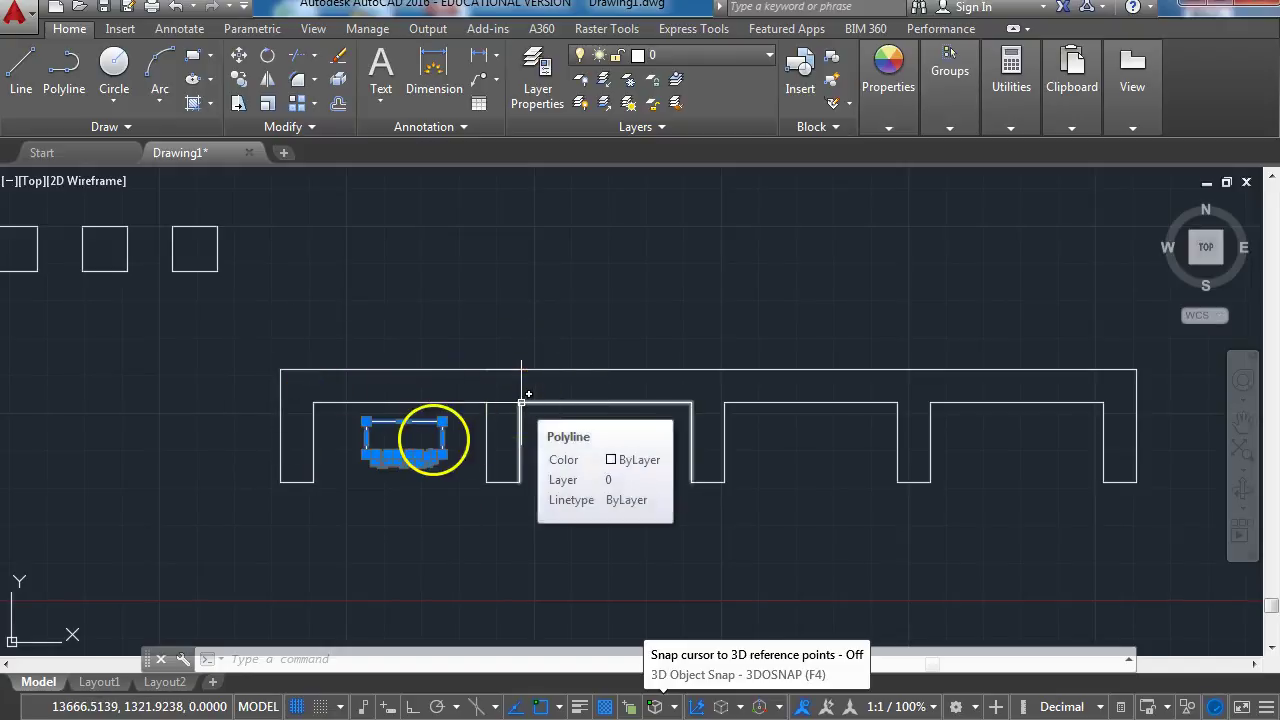
type("c")
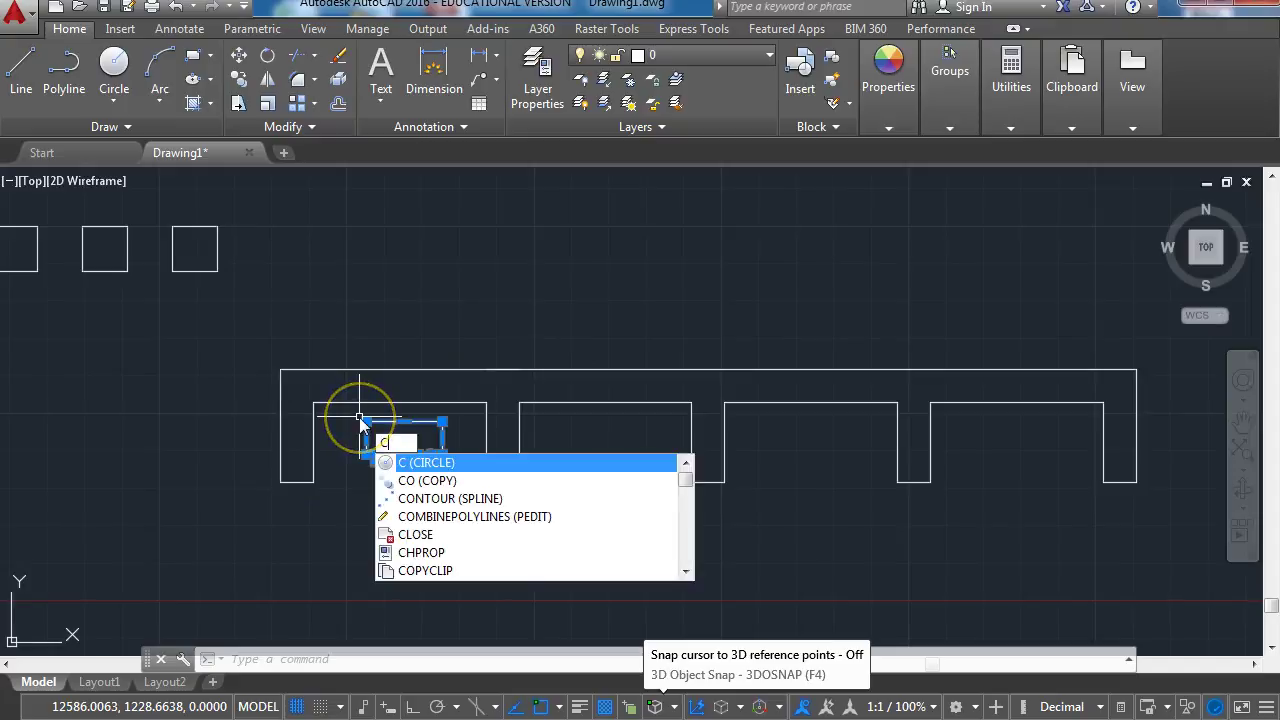
key("Return")
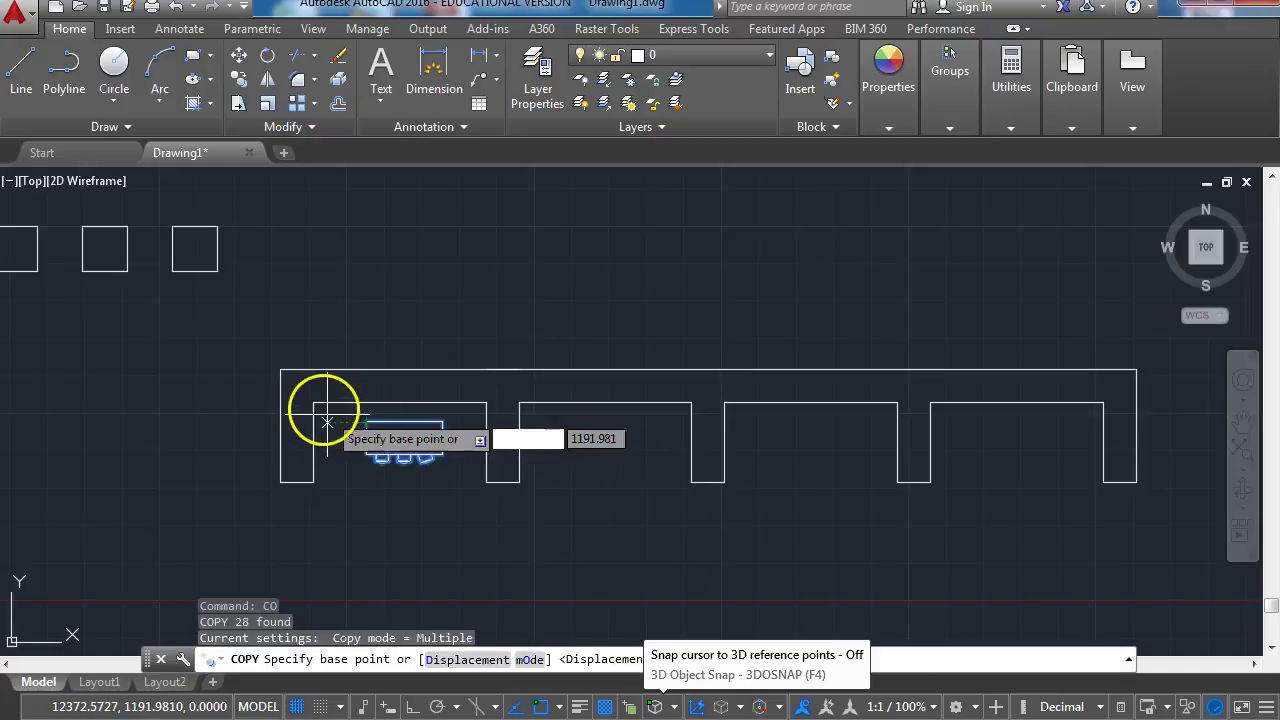
left_click(313, 402)
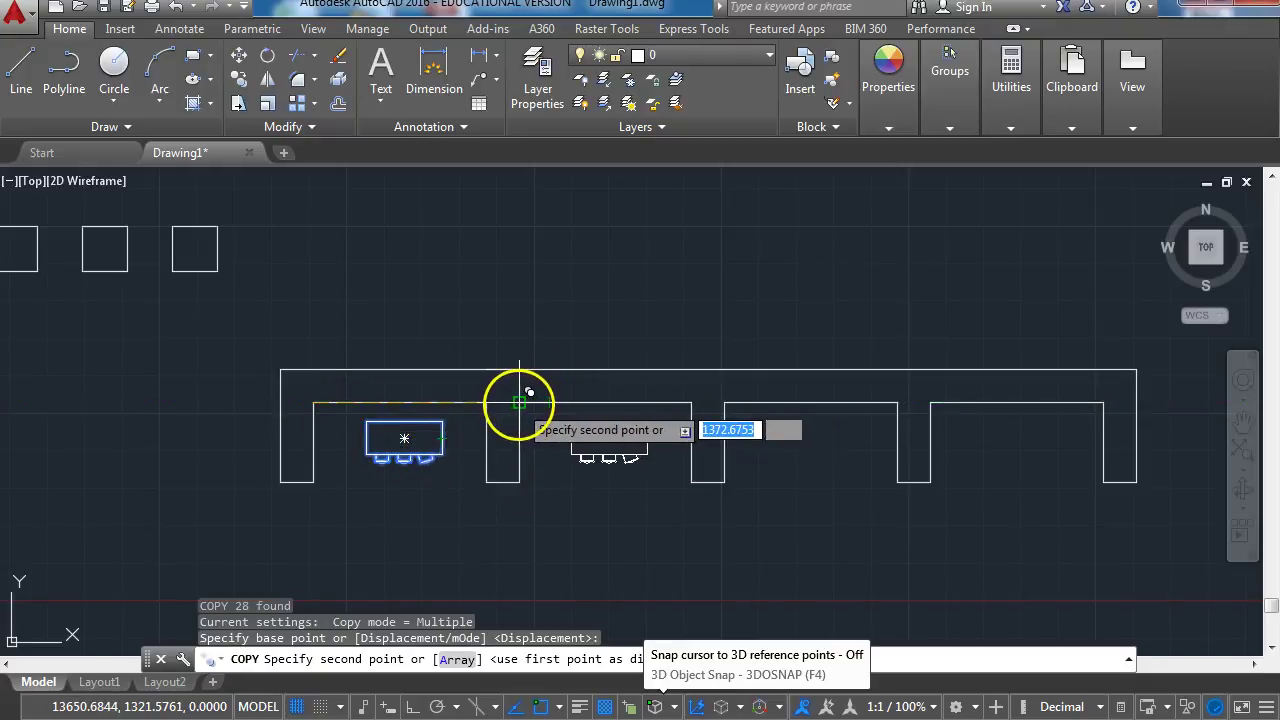
left_click(518, 402)
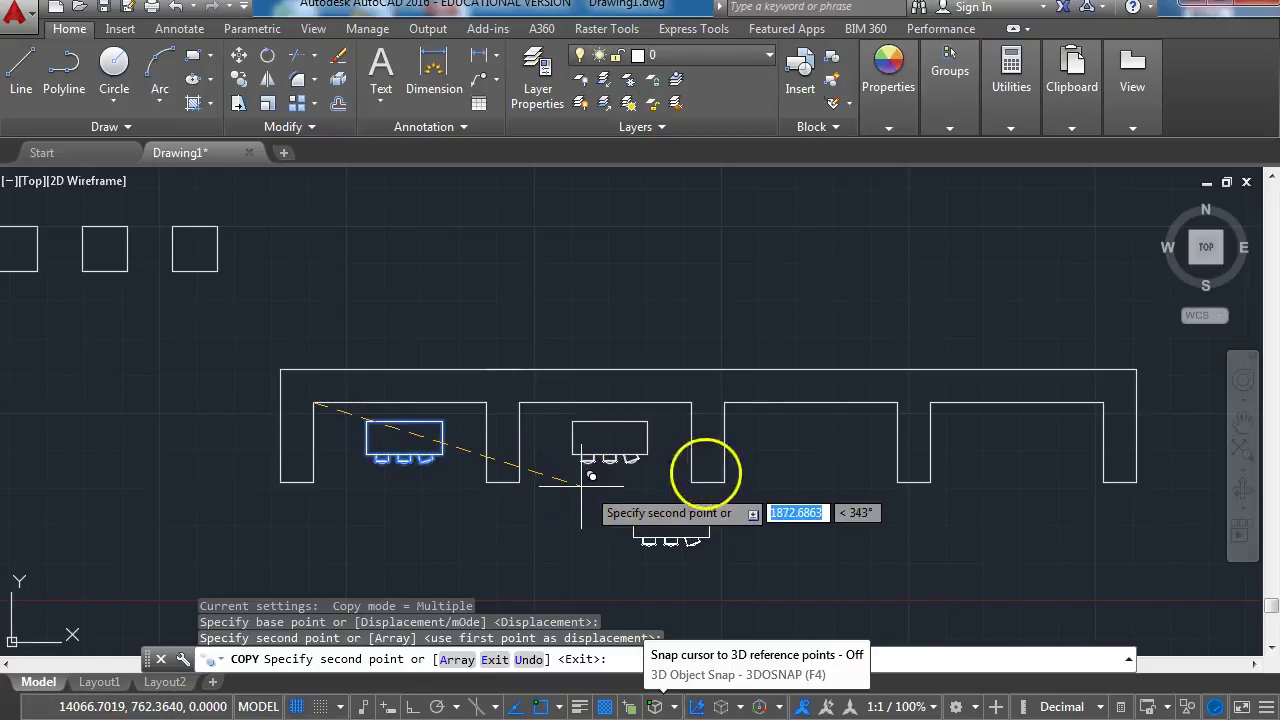
left_click(725, 403)
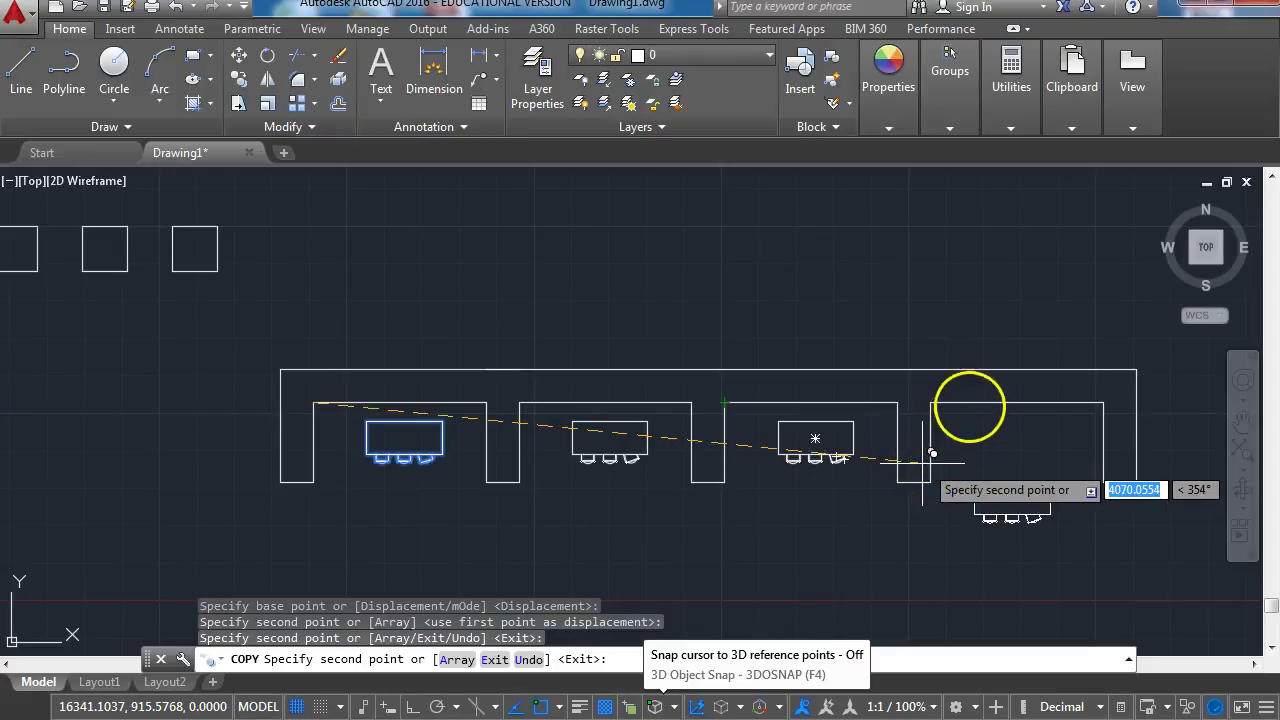
left_click(933, 403)
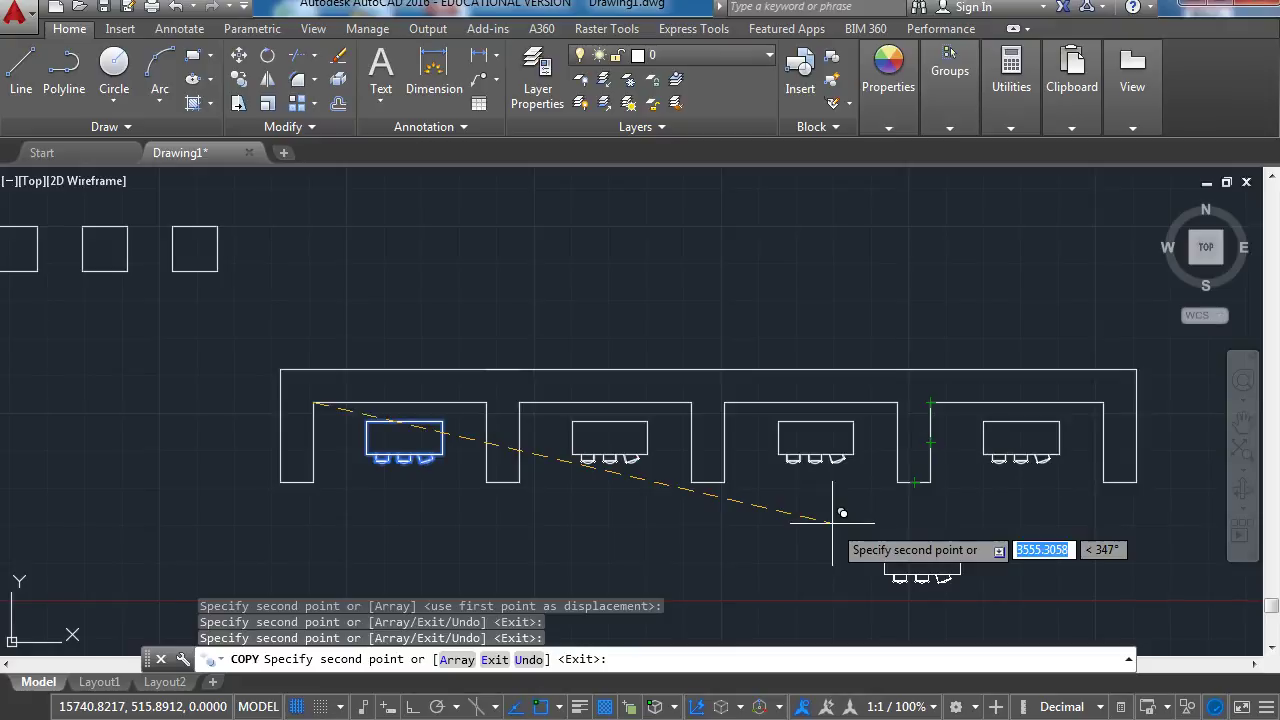
key("Escape")
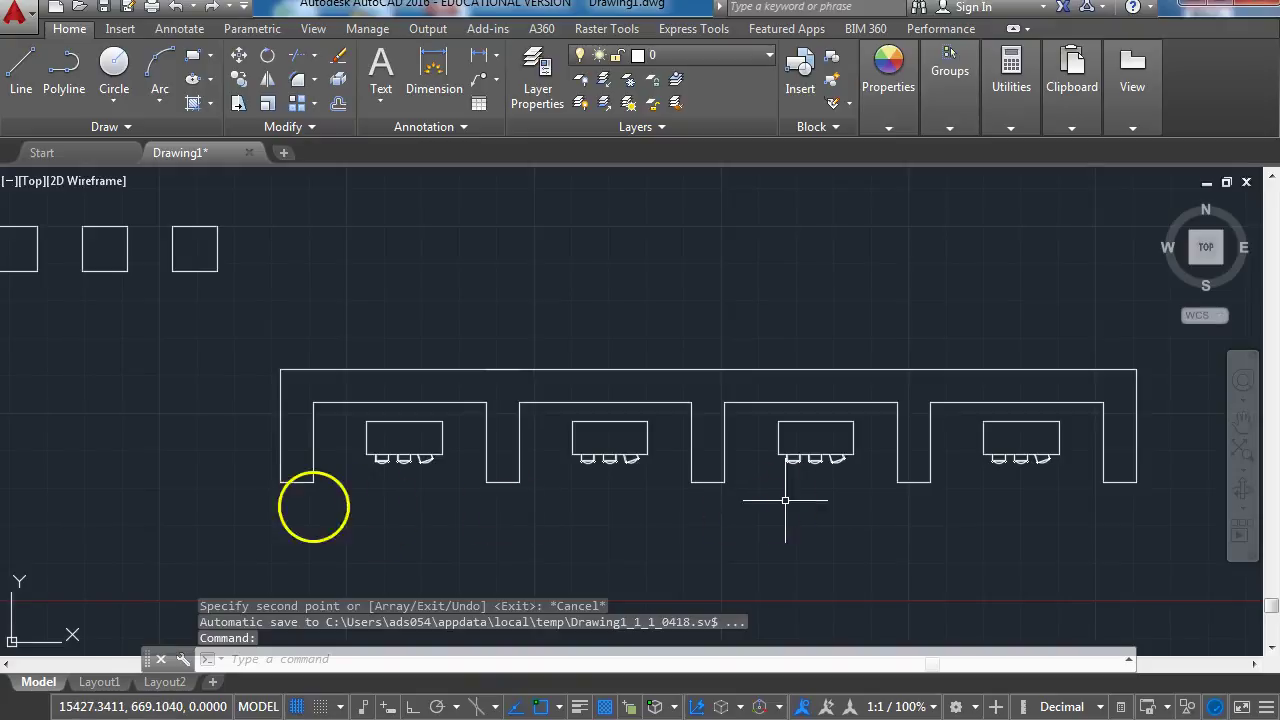
left_click(280, 664)
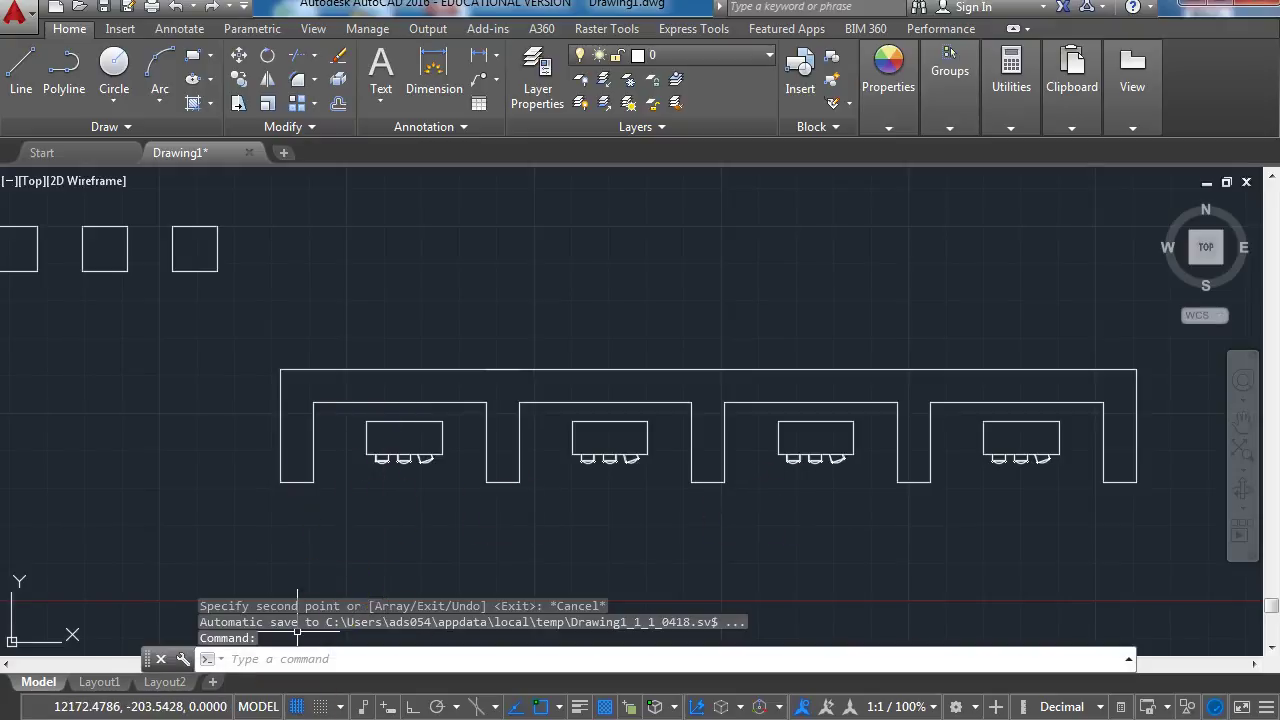